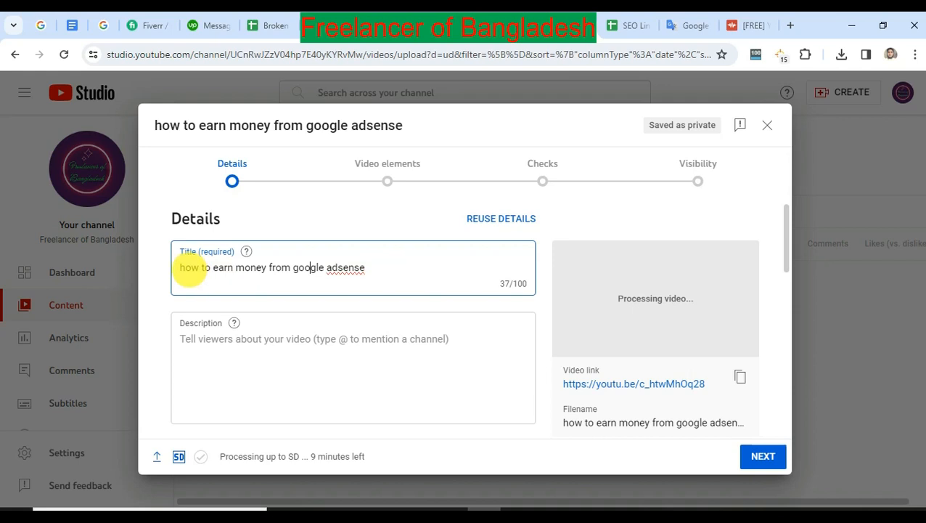
# Capitalize the words "How", "Earn" and "Money" in the video title.
pyautogui.click(183, 270)
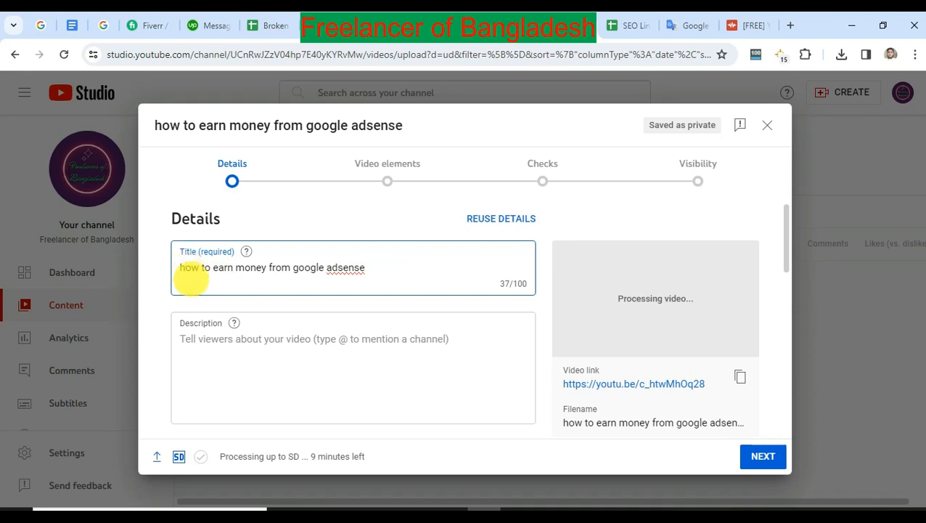
pyautogui.press('BackSpace')
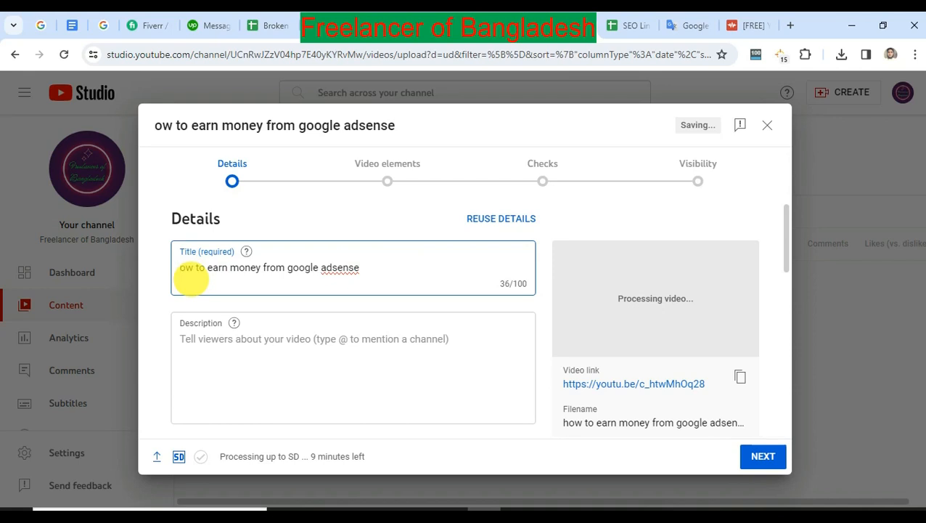
pyautogui.write('H')
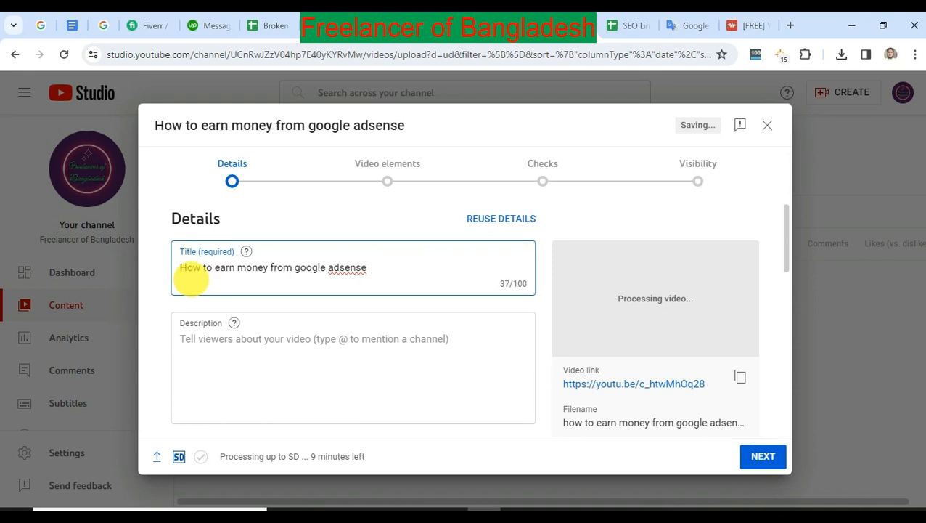
pyautogui.click(217, 268)
pyautogui.press('BackSpace')
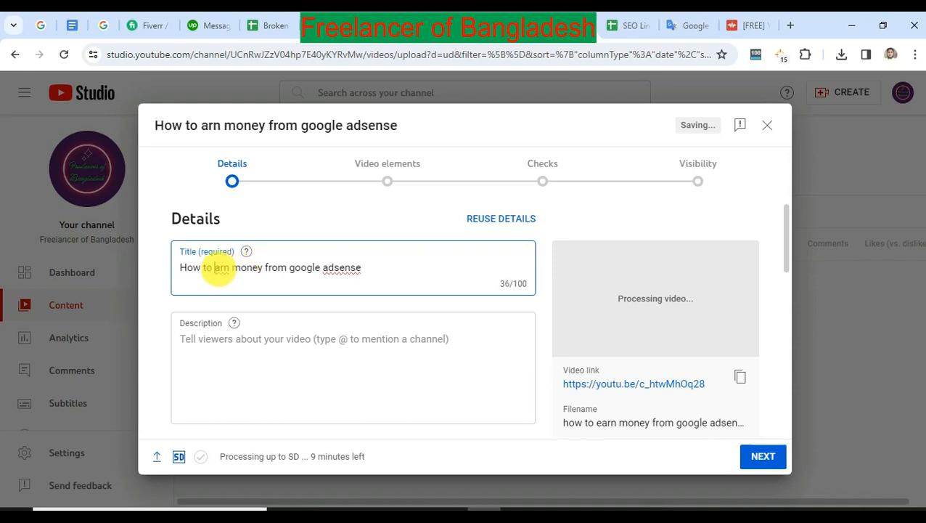
pyautogui.write('E')
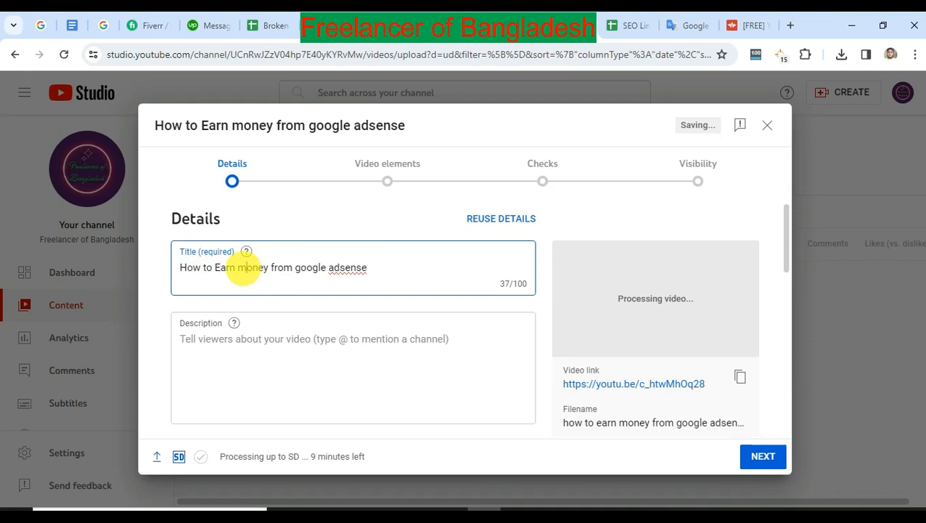
pyautogui.press('BackSpace')
pyautogui.write('M')
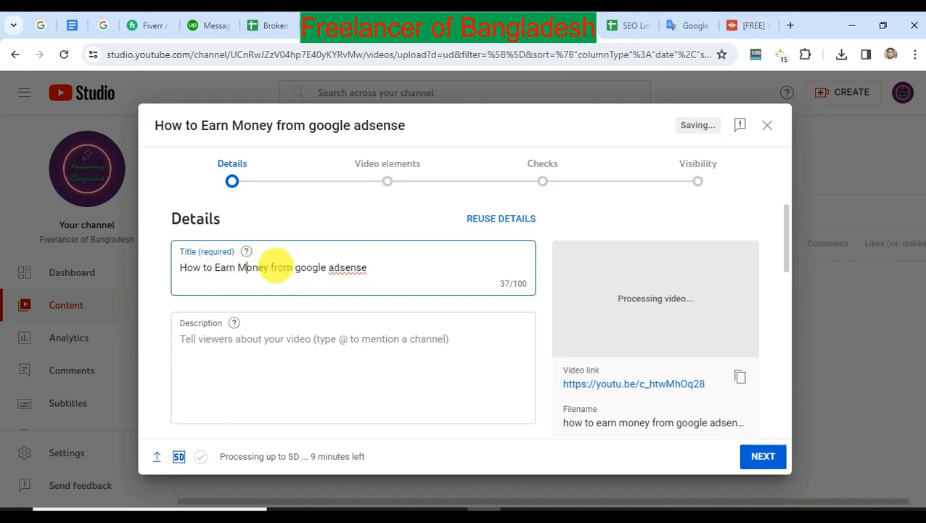
# Capitalize the words "From", "Google" and "Adsense" in the video title.
pyautogui.click(275, 266)
pyautogui.press('BackSpace')
pyautogui.write('F')
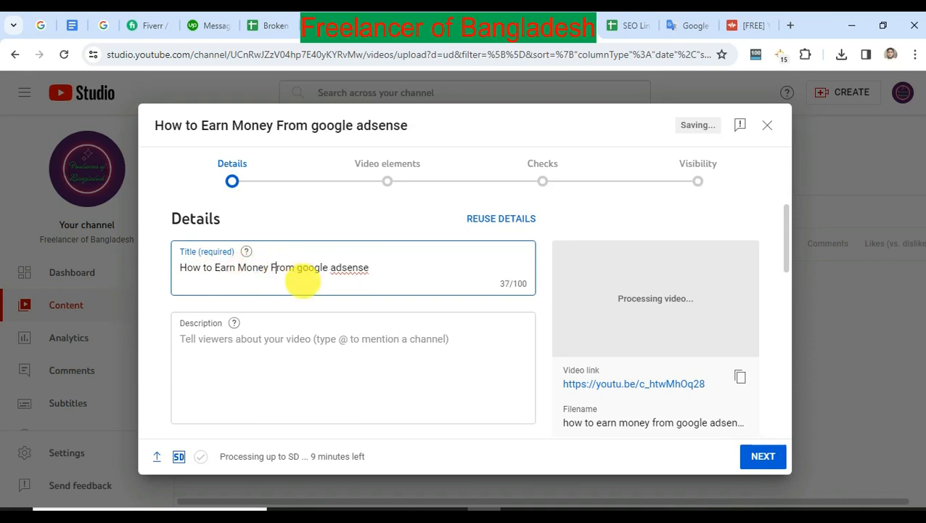
pyautogui.click(303, 266)
pyautogui.press('BackSpace')
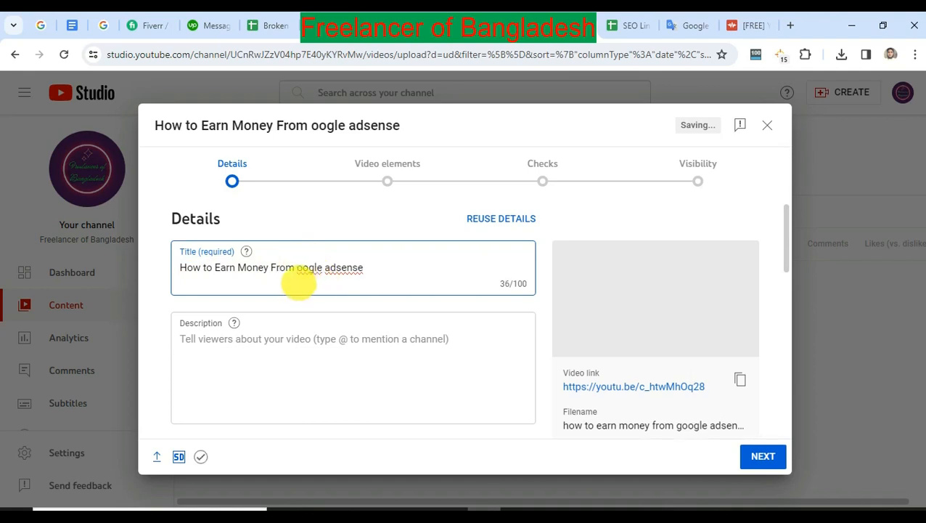
pyautogui.write('G')
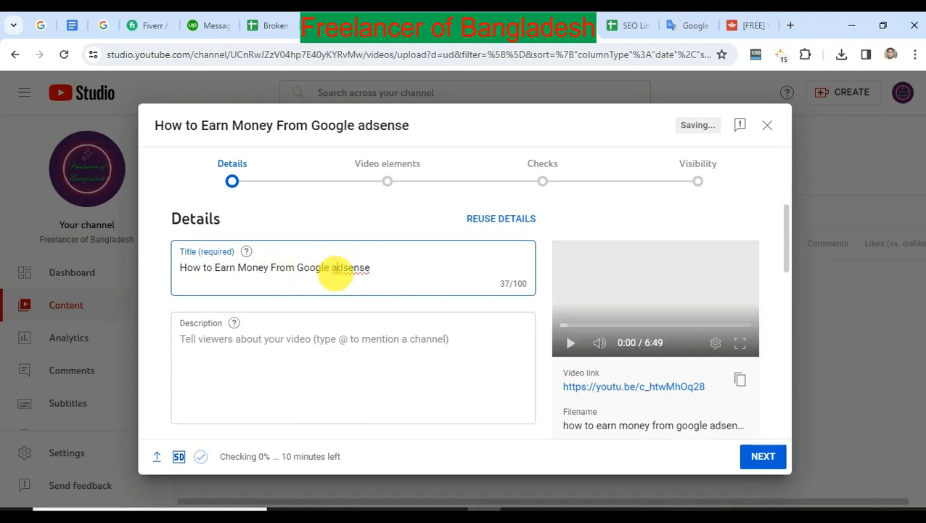
pyautogui.click(334, 272)
pyautogui.press('BackSpace')
pyautogui.write('A')
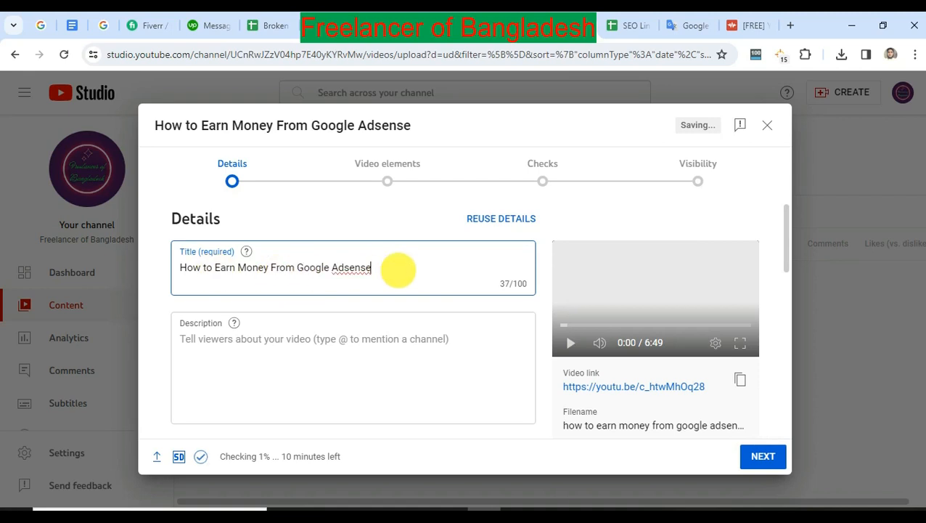
# Change "From" in the title back to lowercase "from".
pyautogui.click(273, 268)
pyautogui.press('BackSpace')
pyautogui.write('F')
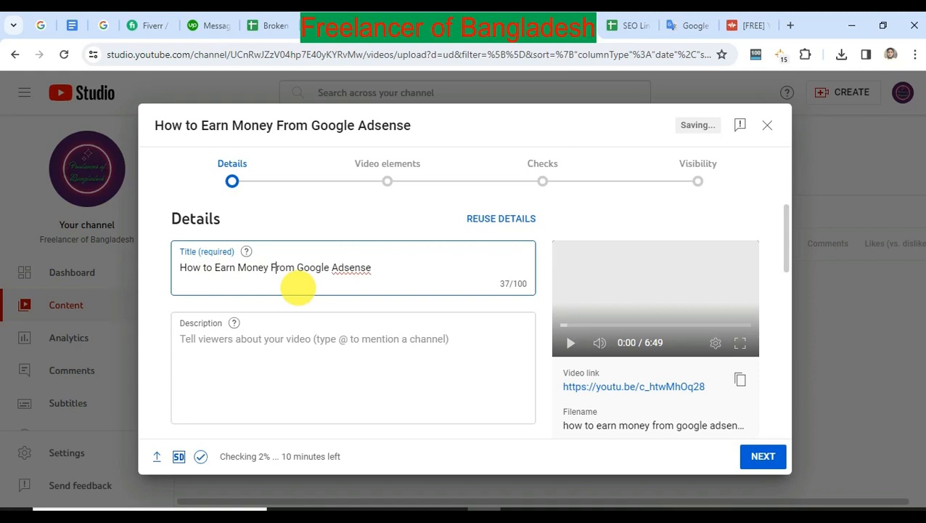
pyautogui.press('BackSpace')
pyautogui.write('f')
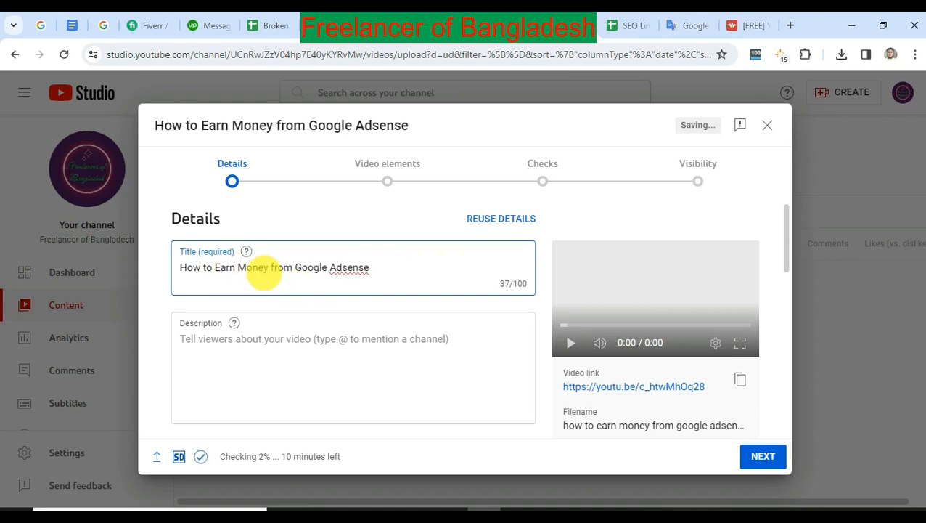
pyautogui.click(395, 269)
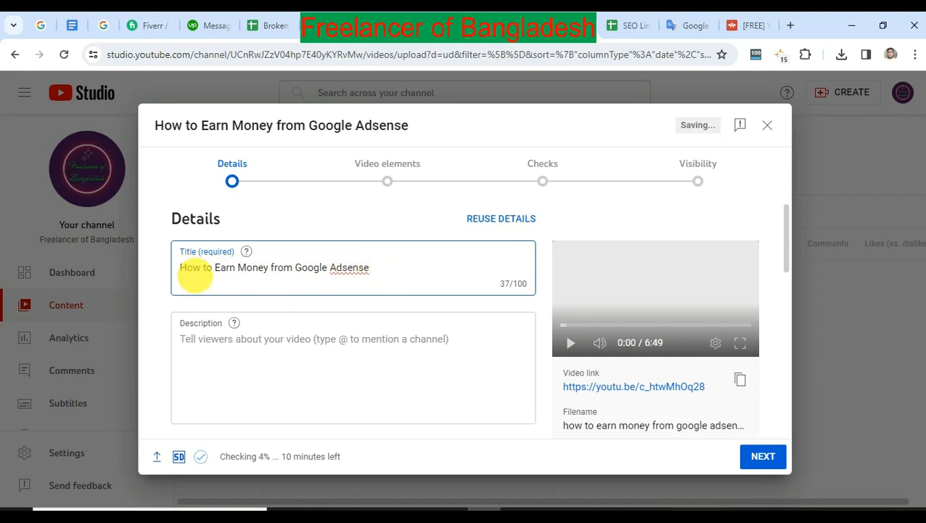
# Get the Bengali spelling of "kivabe" in Google Translate and insert "কিভাবে" at the start of the YouTube Studio video title.
pyautogui.click(185, 256)
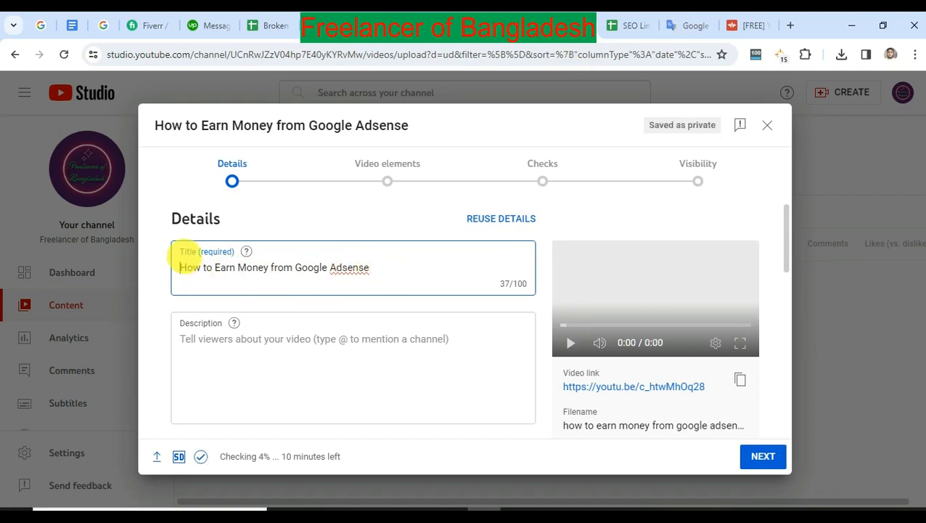
pyautogui.hotkey('ctrl', 'Tab')
pyautogui.hotkey('ctrl', 'Tab')
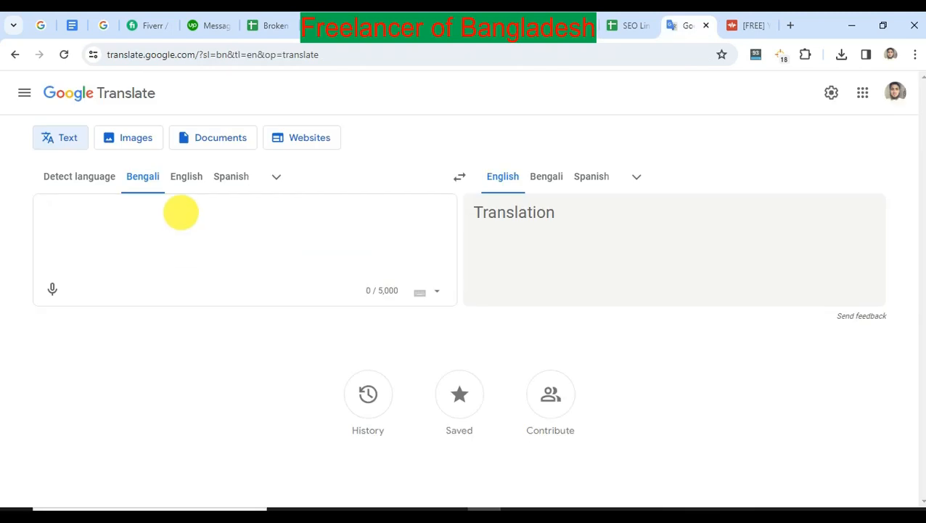
pyautogui.write('kivabe')
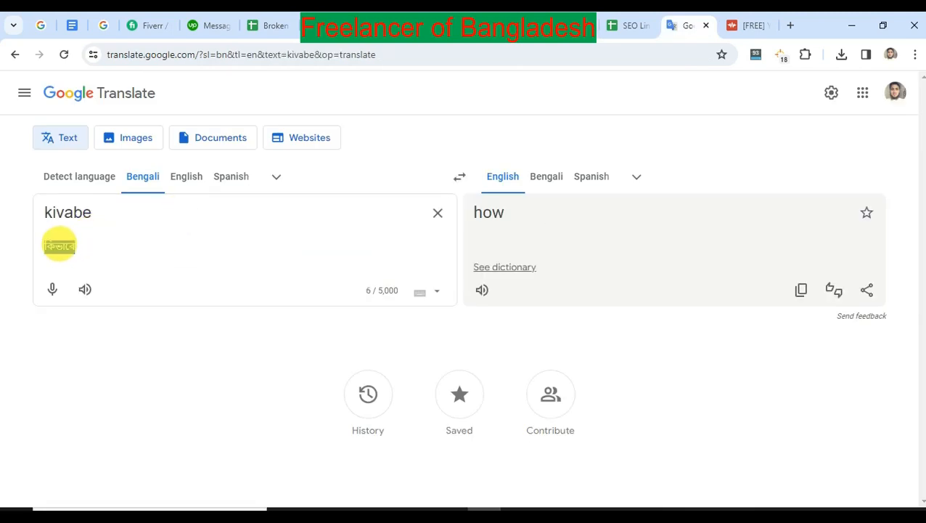
pyautogui.hotkey('ctrl', 'shift', 'Tab')
pyautogui.hotkey('ctrl', 'shift', 'Tab')
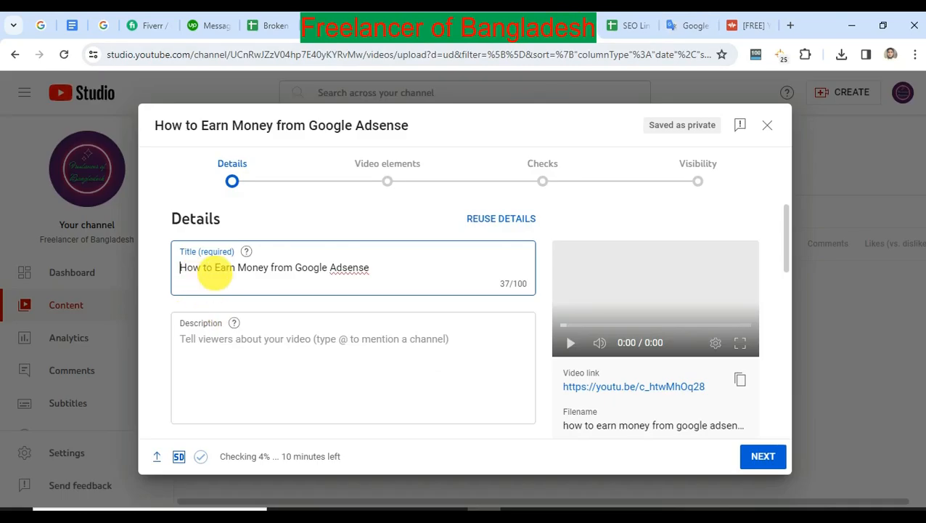
pyautogui.write('কিভাবে')
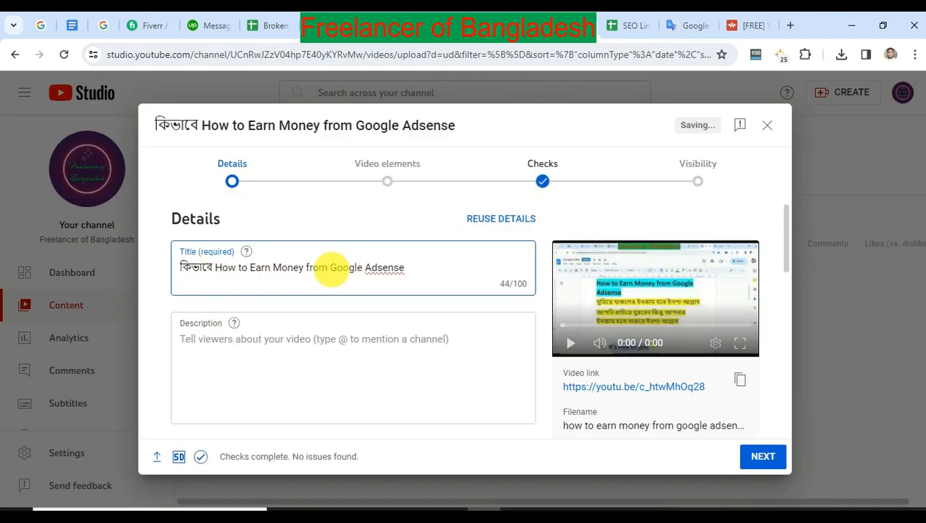
# Copy "Google Adsense" from the end of the title and insert it right after "কিভাবে".
pyautogui.moveTo(422, 269); pyautogui.dragTo(330, 268)
pyautogui.hotkey('ctrl', 'c')
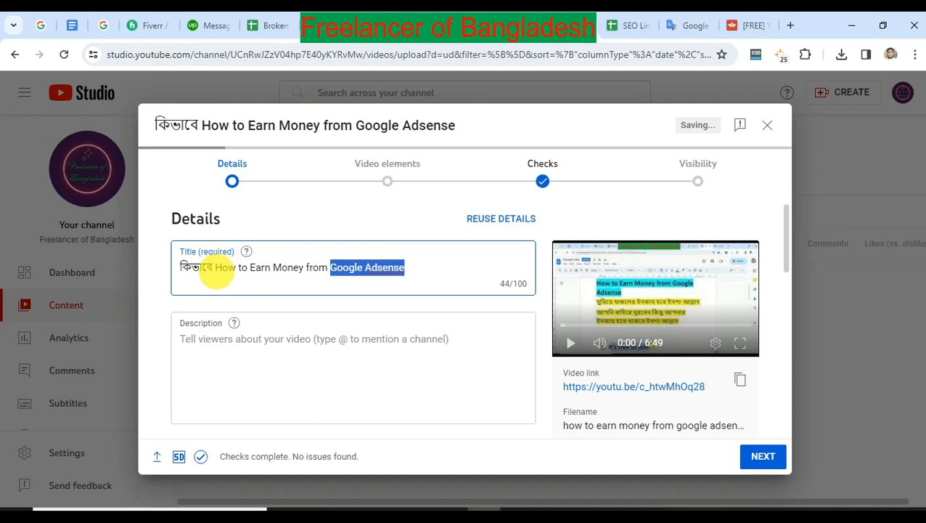
pyautogui.click(215, 272)
pyautogui.hotkey('ctrl', 'v')
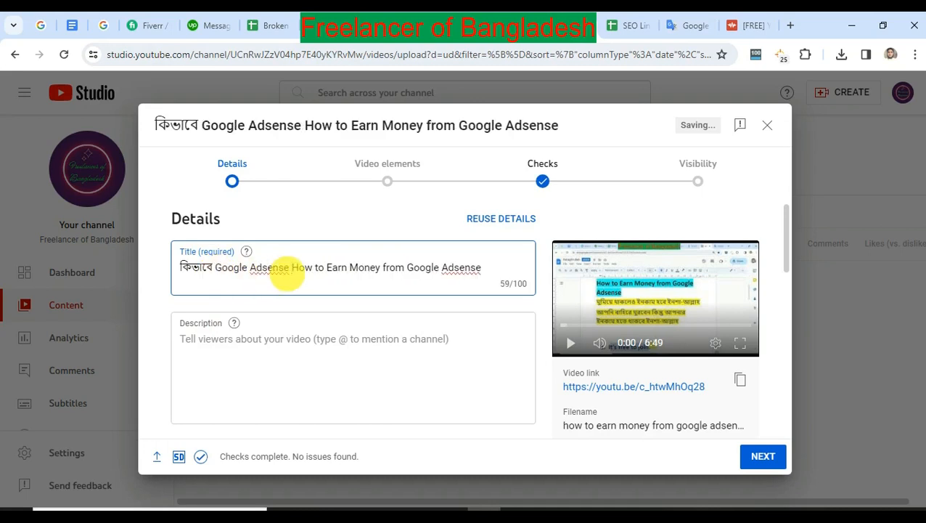
# Switch to Google Translate, replace the source text with "theke income kora jay jene nin" and copy its Bengali-script version.
pyautogui.click(690, 26)
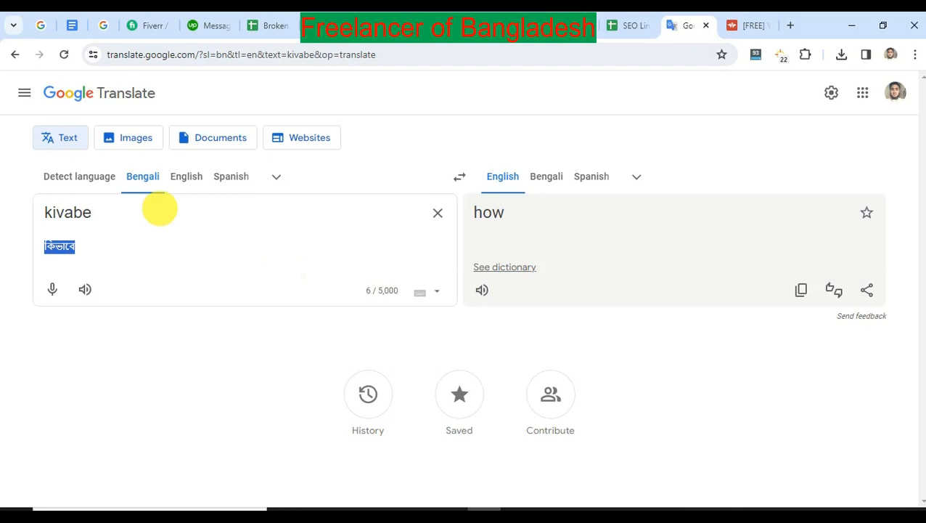
pyautogui.moveTo(160, 209); pyautogui.dragTo(38, 219)
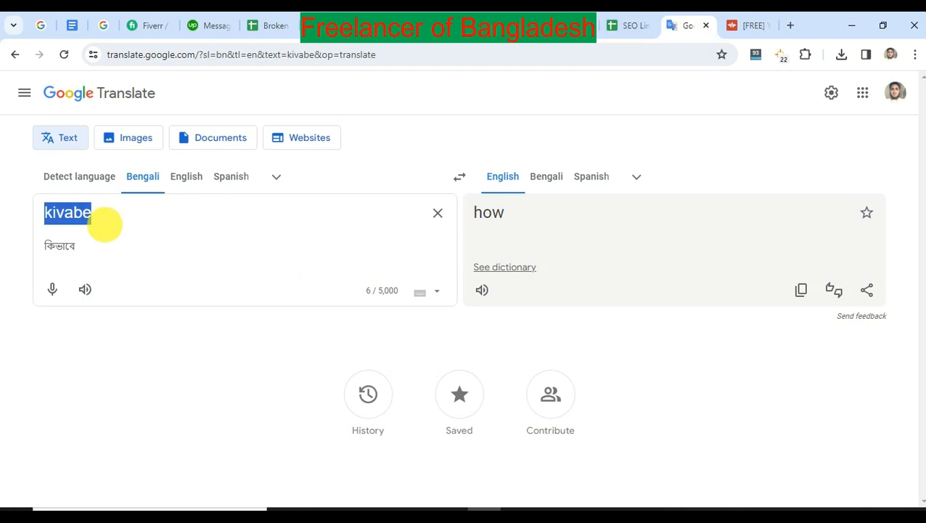
pyautogui.write('theke income')
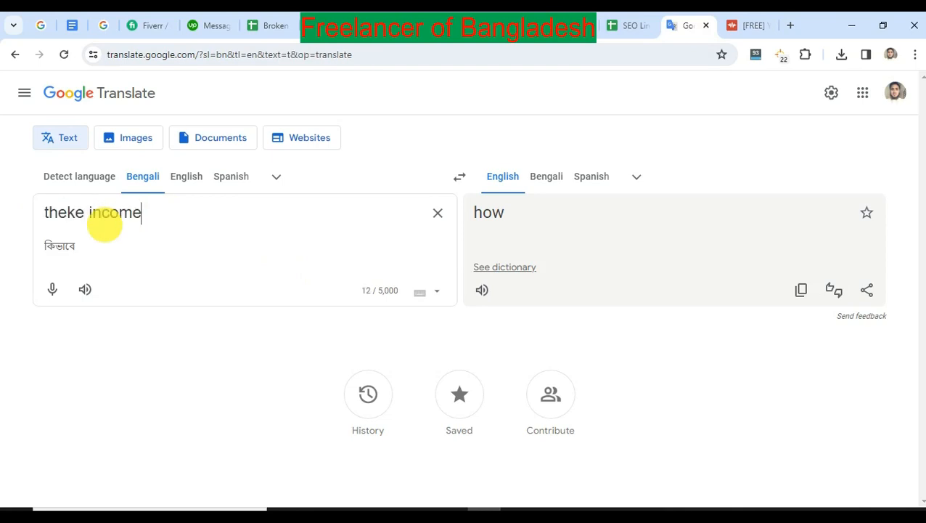
pyautogui.write(' kore')
pyautogui.press('BackSpace')
pyautogui.write('a ')
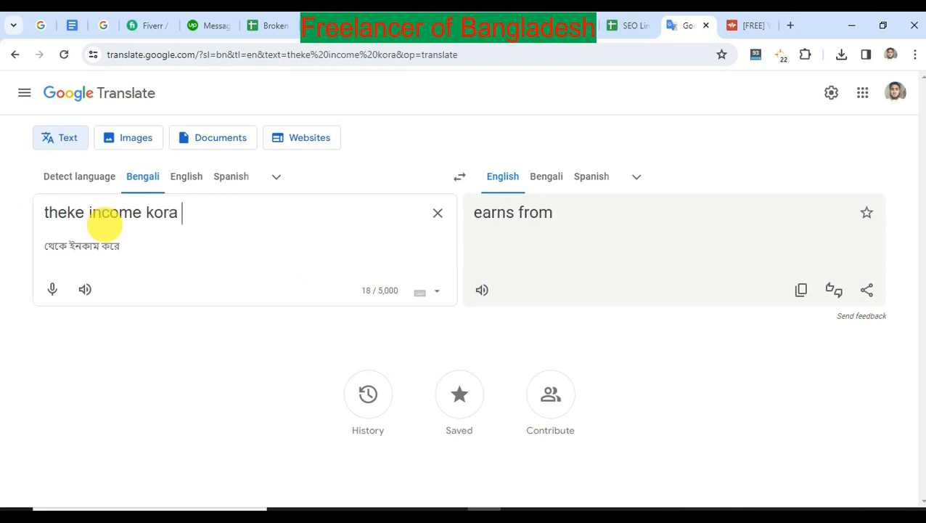
pyautogui.write('jay jene nin')
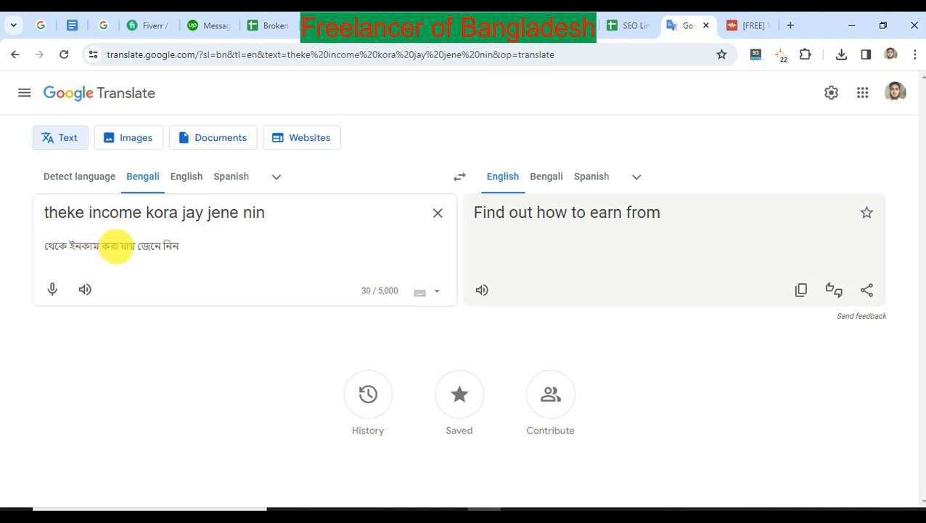
pyautogui.tripleClick(127, 246)
pyautogui.hotkey('ctrl', 'c')
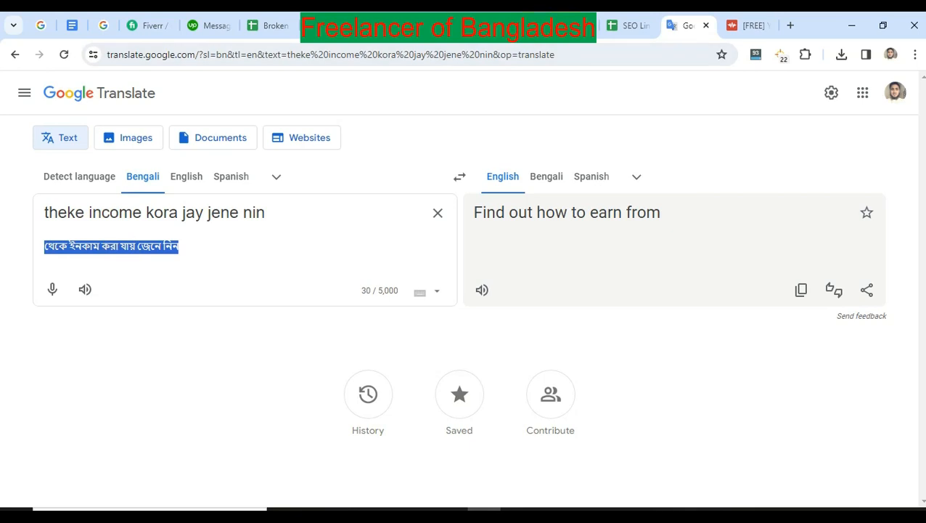
# Back in YouTube Studio, insert "থেকে ইনকাম করা যায় জেনে নিন |" in the title before "How to Earn".
pyautogui.click(570, 28)
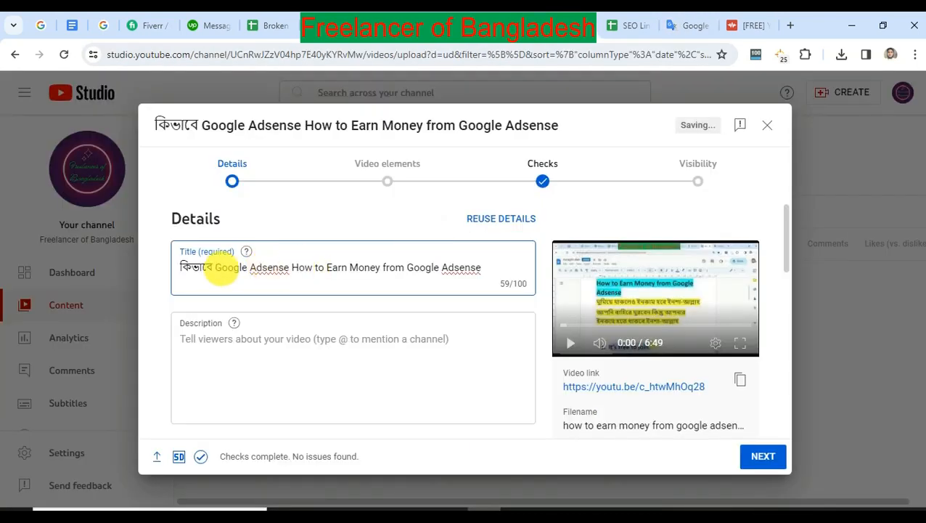
pyautogui.click(291, 267)
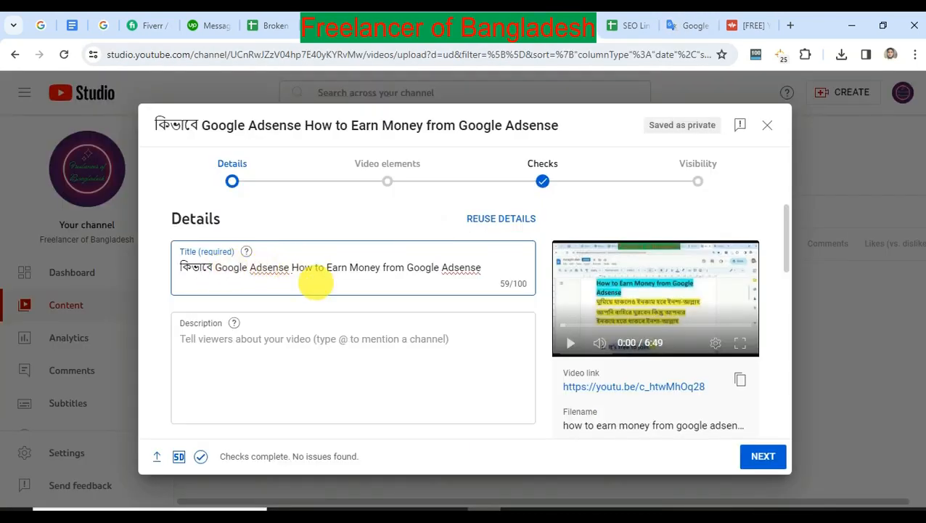
pyautogui.hotkey('ctrl', 'v')
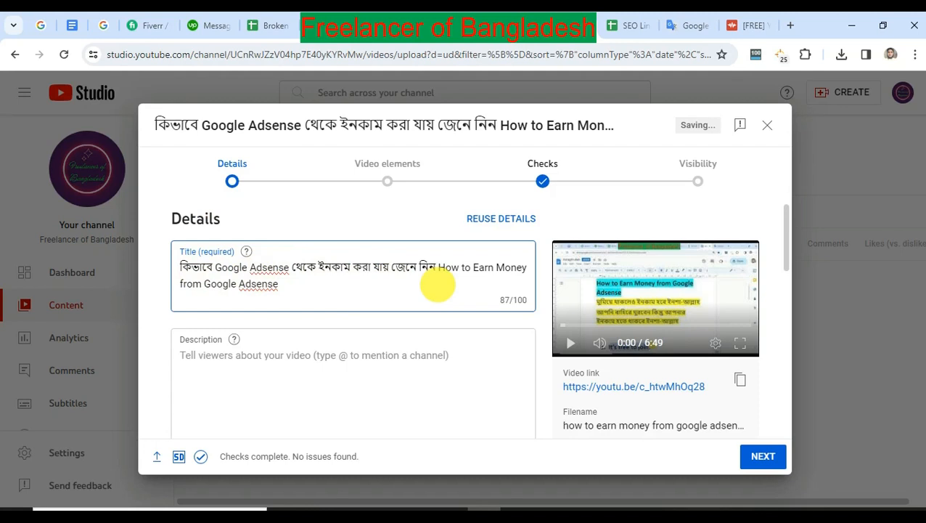
pyautogui.write('|')
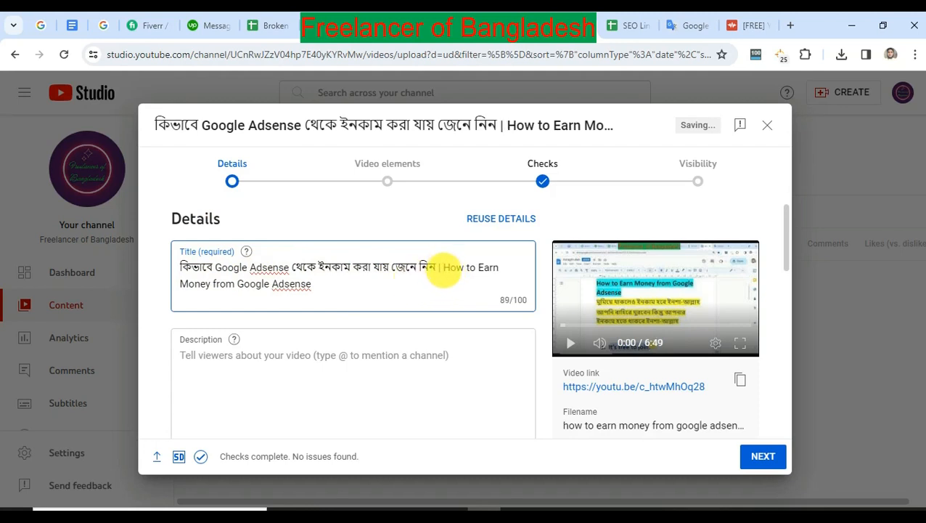
# Append the suggested hashtag #googleadsense to the end of the video title.
pyautogui.click(359, 291)
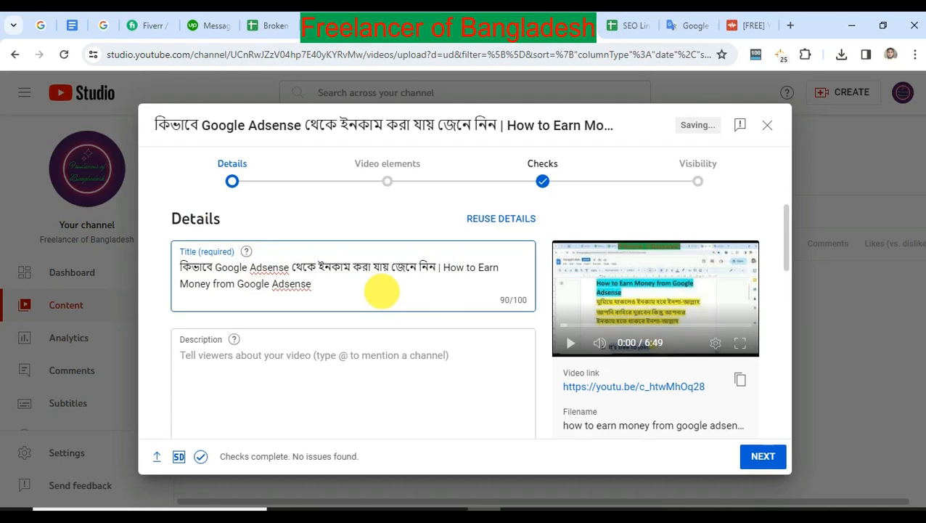
pyautogui.write('#')
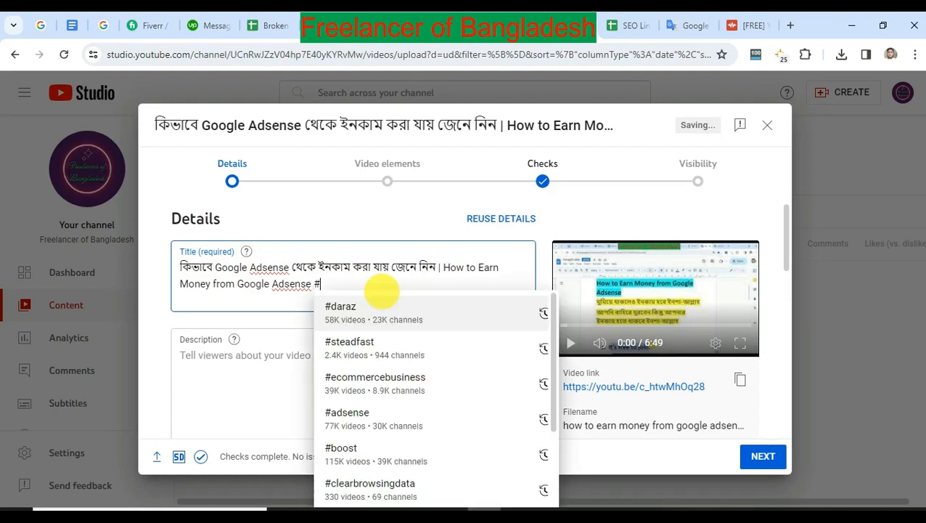
pyautogui.write('google')
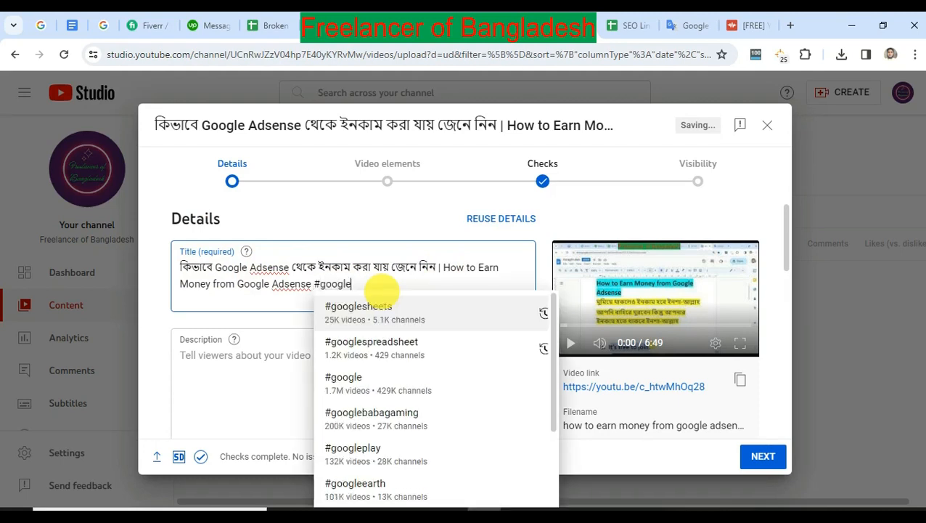
pyautogui.write('ad')
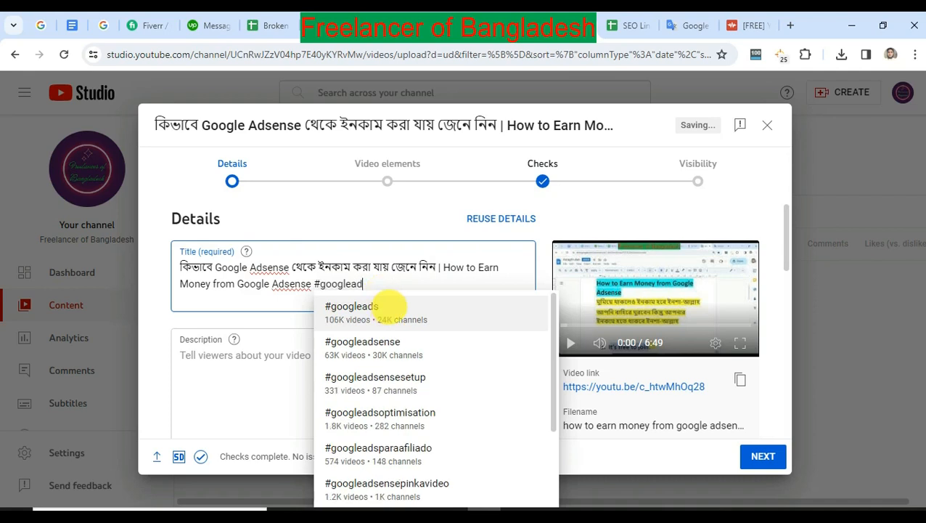
pyautogui.click(379, 342)
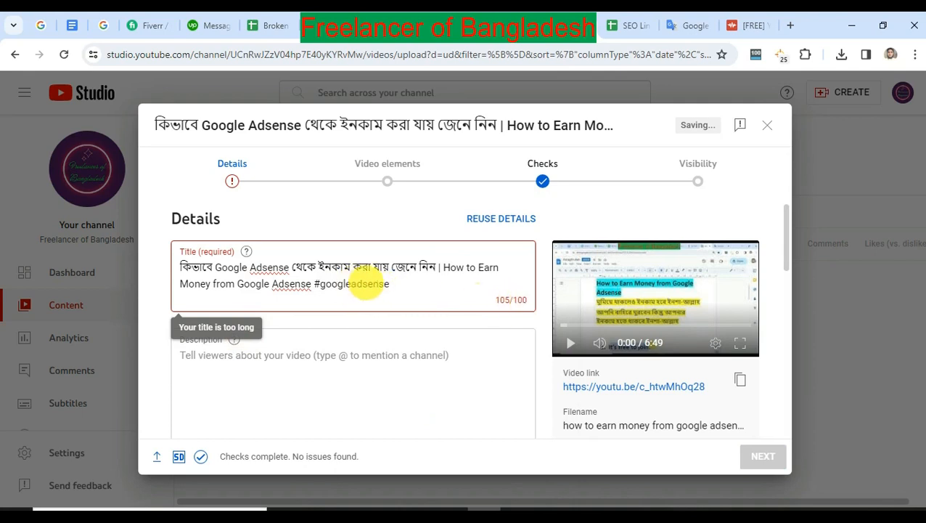
# Replace the #googleadsense hashtag at the end of the video title with the suggested hashtag #adsense.
pyautogui.moveTo(321, 283); pyautogui.dragTo(415, 287)
pyautogui.write('ad')
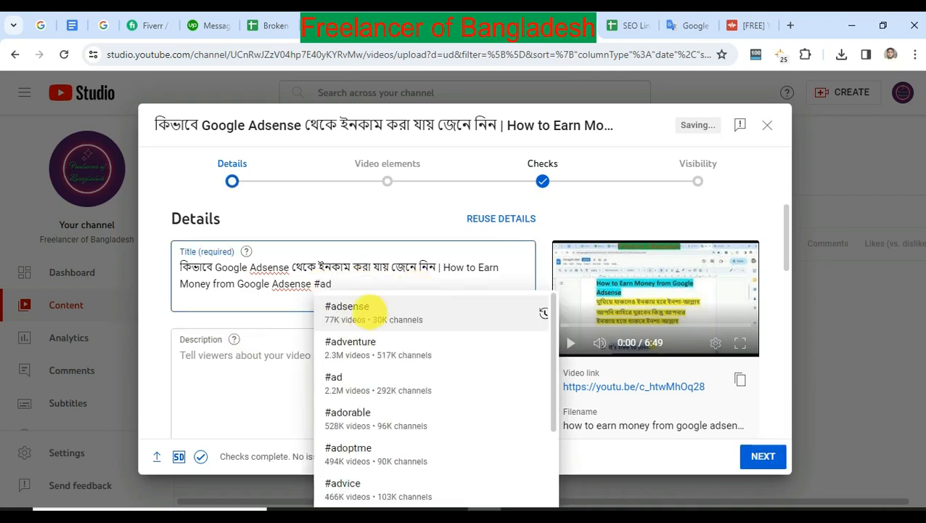
pyautogui.click(355, 303)
# Copy the full video title into the description and insert "Bangla Tutorial" before #adsense there.
pyautogui.hotkey('ctrl', 'a')
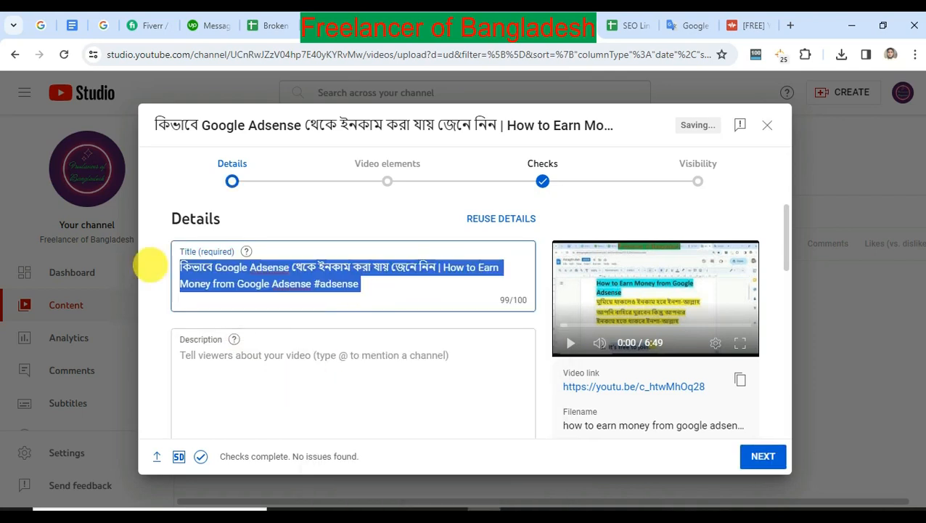
pyautogui.hotkey('ctrl', 'c')
pyautogui.click(244, 366)
pyautogui.hotkey('ctrl', 'v')
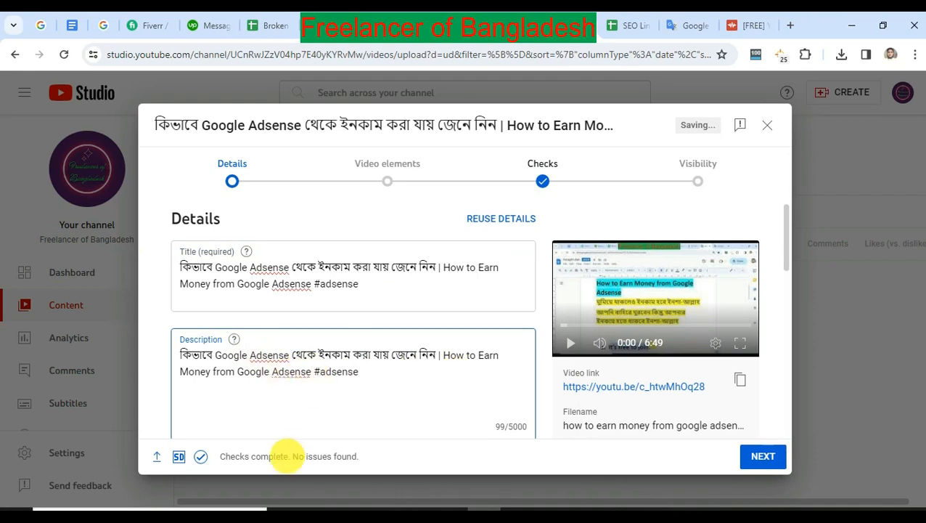
pyautogui.write('Bangla')
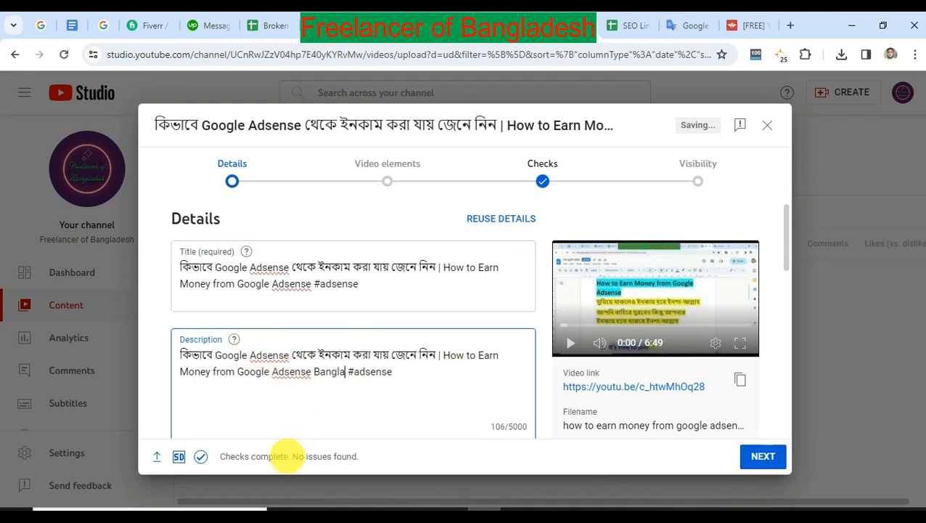
pyautogui.write(' Tutorial')
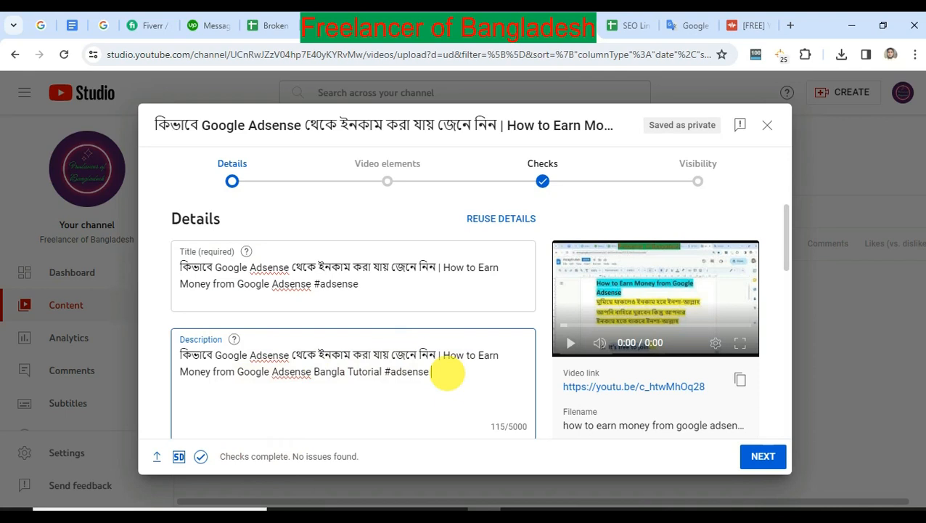
# Append the suggested hashtags #googleadsense and #banglatutorial to the end of the description.
pyautogui.write('#google')
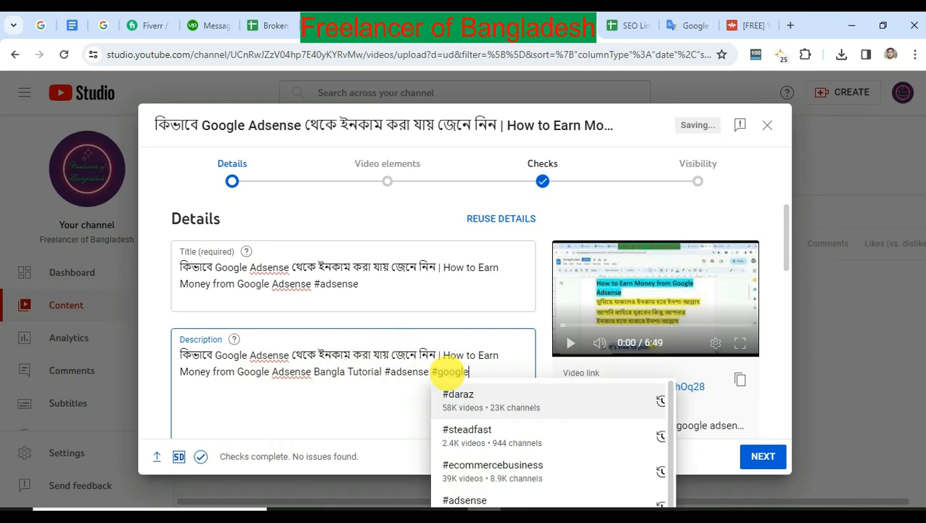
pyautogui.write('ad')
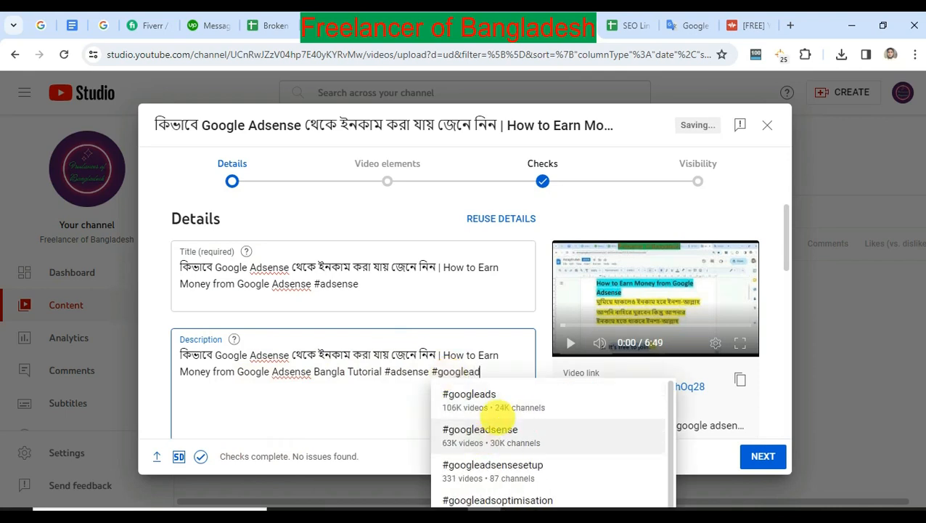
pyautogui.press('Return')
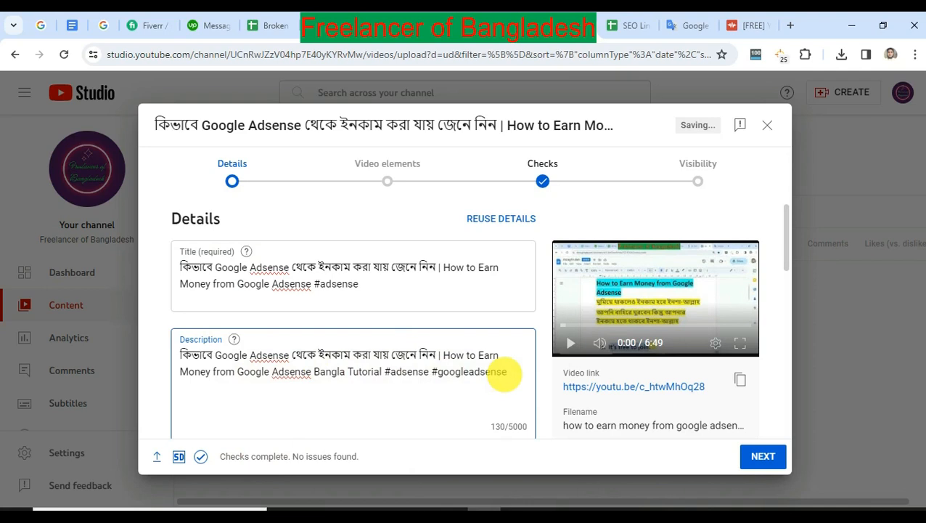
pyautogui.write('#b')
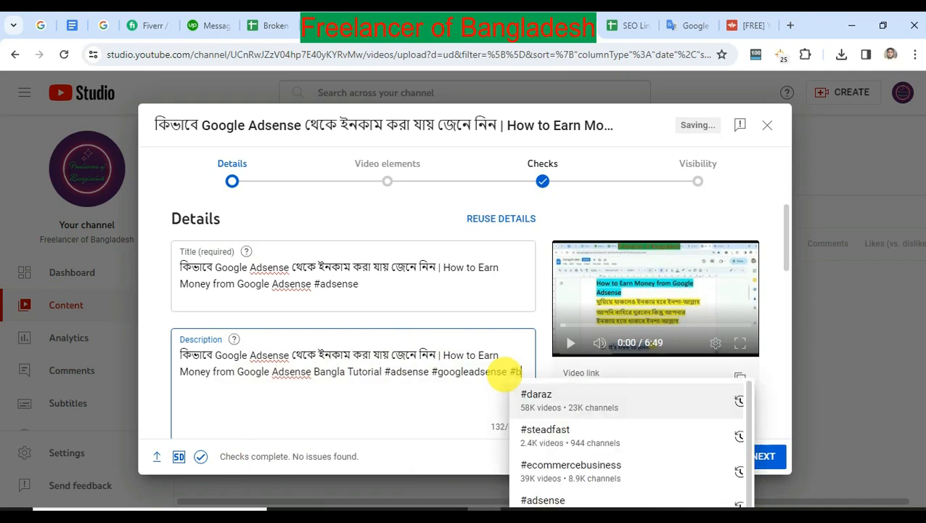
pyautogui.write('anglat')
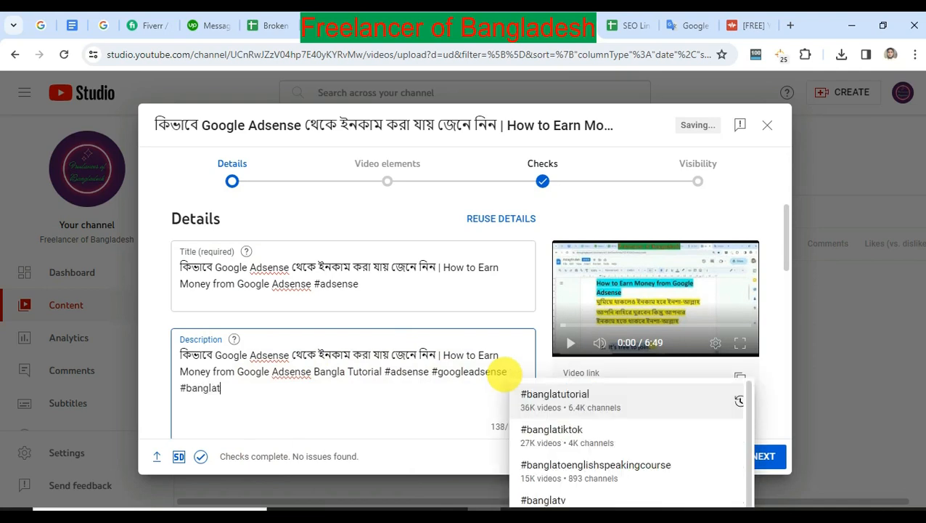
pyautogui.press('Return')
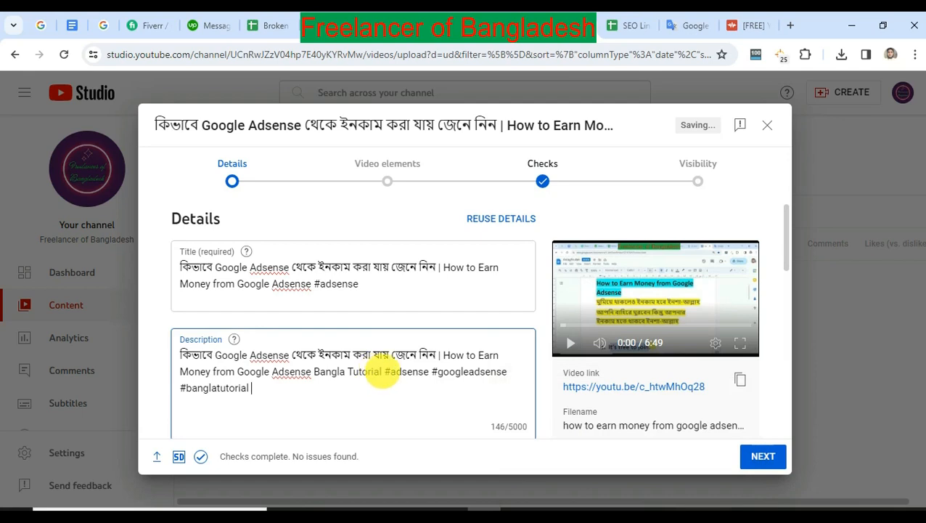
pyautogui.click(385, 373)
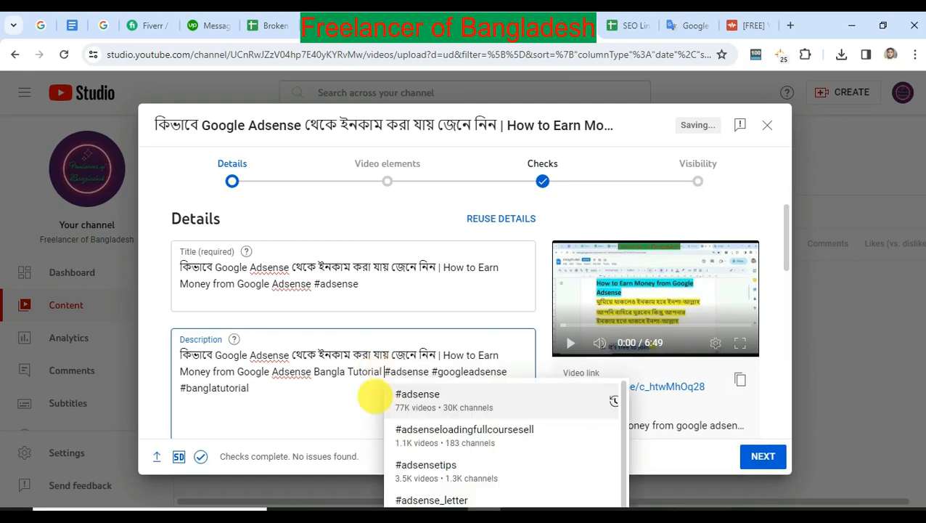
pyautogui.write('@')
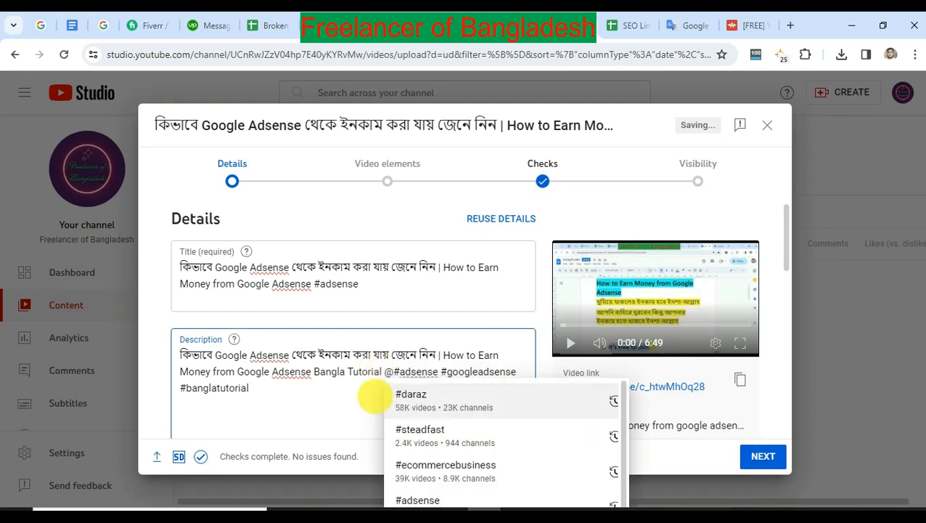
pyautogui.write('freelancerof')
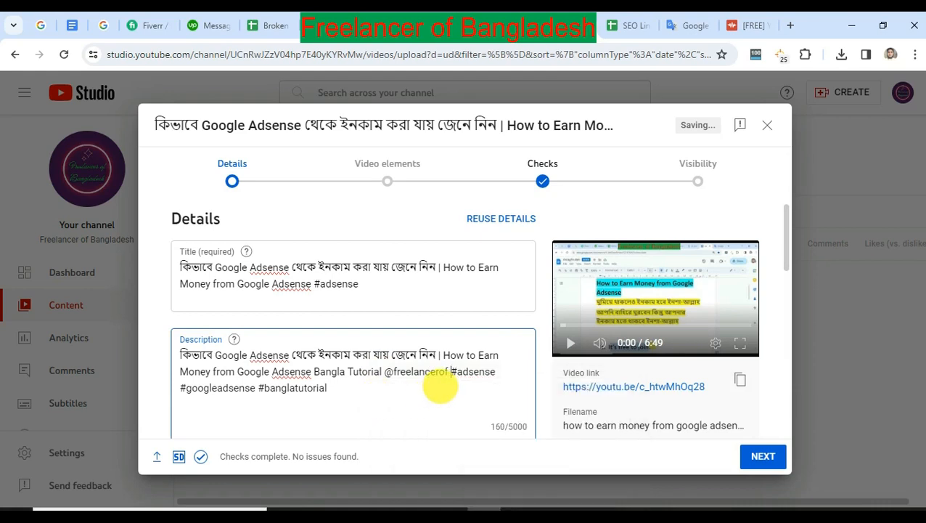
pyautogui.press('BackSpace')
pyautogui.press('BackSpace')
pyautogui.press('BackSpace')
pyautogui.press('BackSpace')
pyautogui.press('BackSpace')
pyautogui.press('BackSpace')
pyautogui.press('BackSpace')
pyautogui.press('BackSpace')
pyautogui.press('BackSpace')
pyautogui.press('BackSpace')
pyautogui.press('BackSpace')
pyautogui.press('BackSpace')
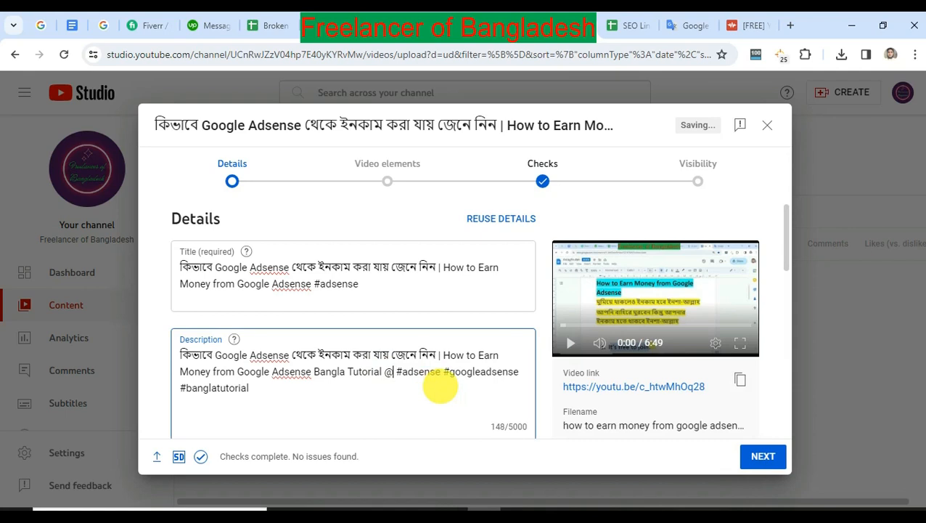
pyautogui.write('freelancer')
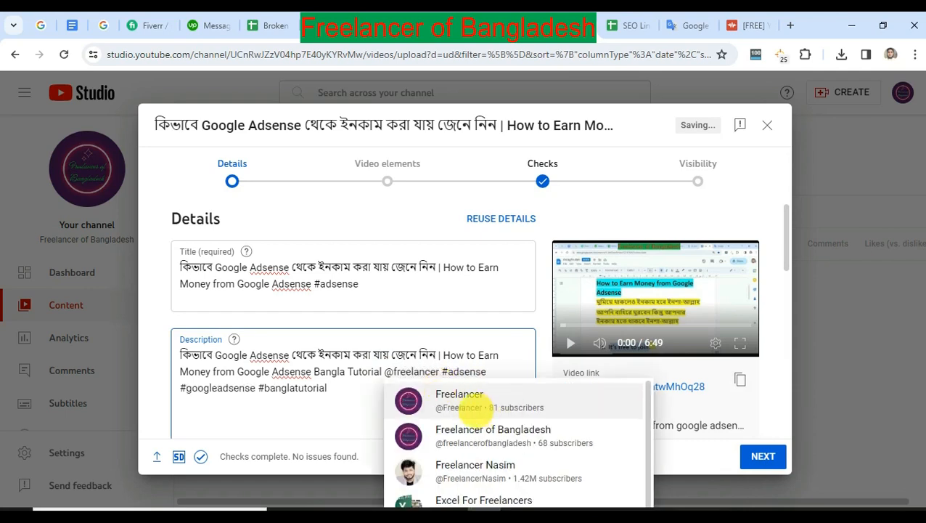
pyautogui.click(494, 430)
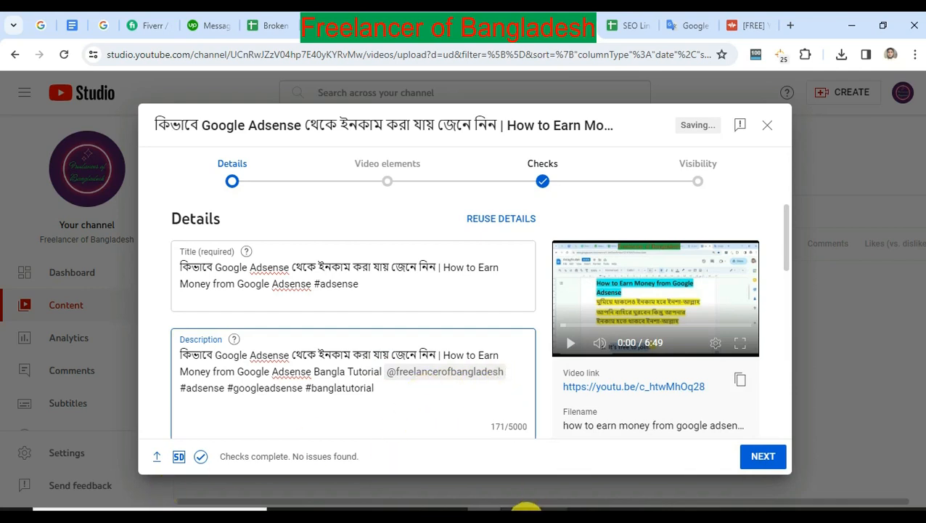
# Try to append the sticky note's Google Adsense keyword list to the description after #banglatutorial and a comma.
pyautogui.hotkey('alt', 'Tab')
pyautogui.moveTo(682, 255); pyautogui.dragTo(908, 405)
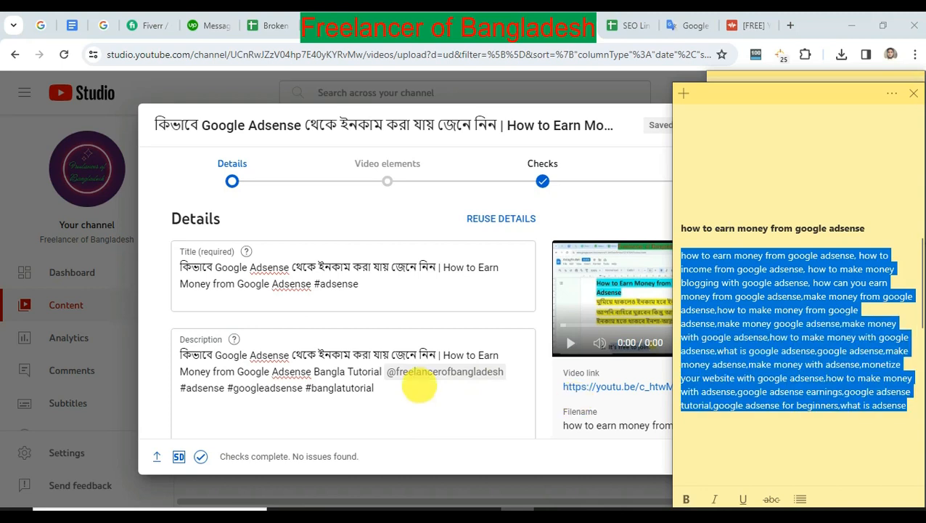
pyautogui.click(420, 387)
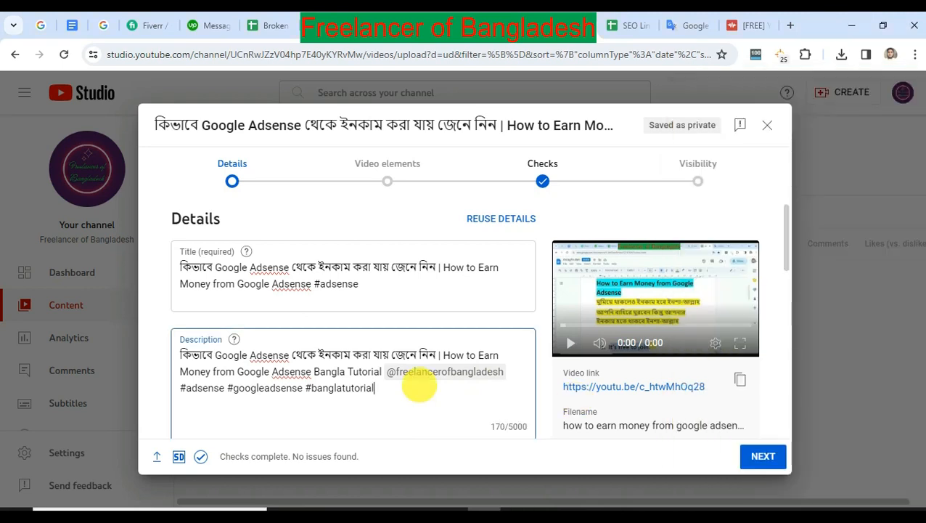
pyautogui.write(',')
pyautogui.write('কিভাবে Google Adsense থেকে ইনকাম করা যায় জেনে নিন | How to Earn Money from Google Adsense #adsense')
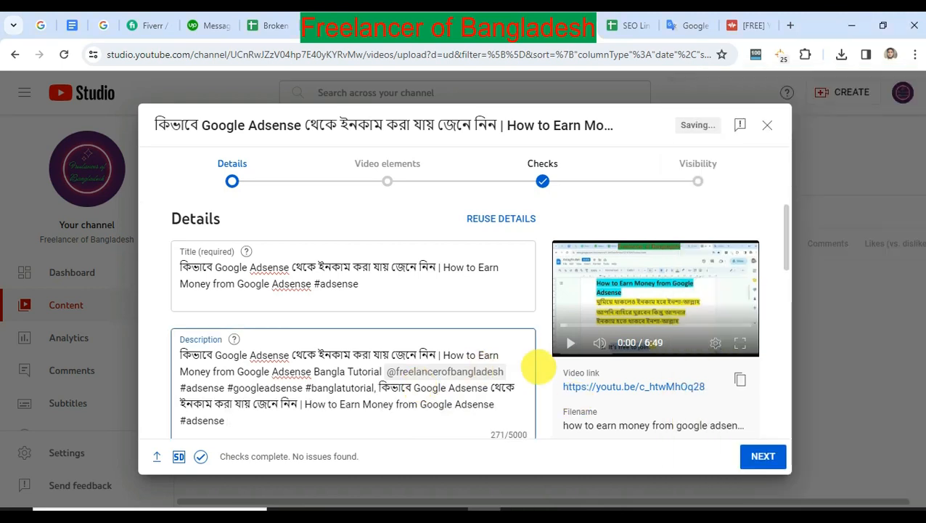
# Upload the Desktop image "how to earn money from google adsense" as the video's custom thumbnail.
pyautogui.scroll(-2, 538, 369)
pyautogui.scroll(-1, 538, 372)
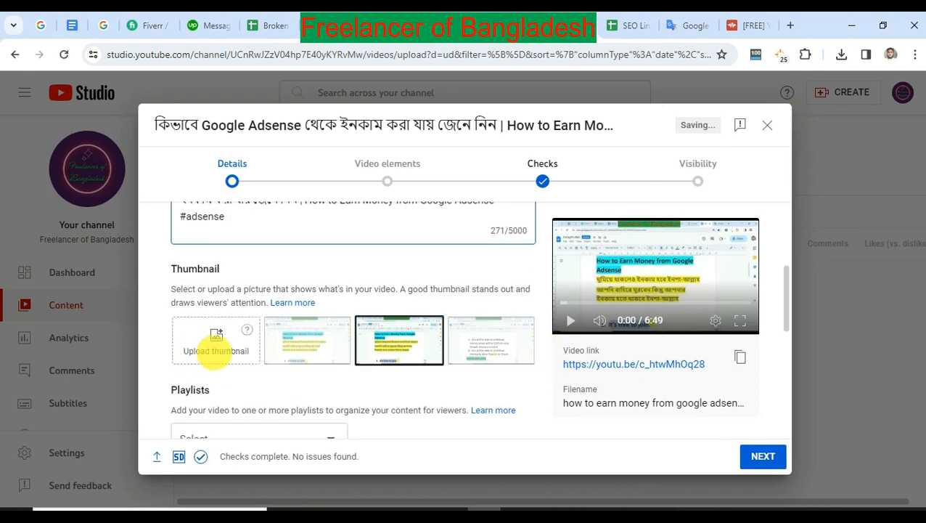
pyautogui.click(210, 344)
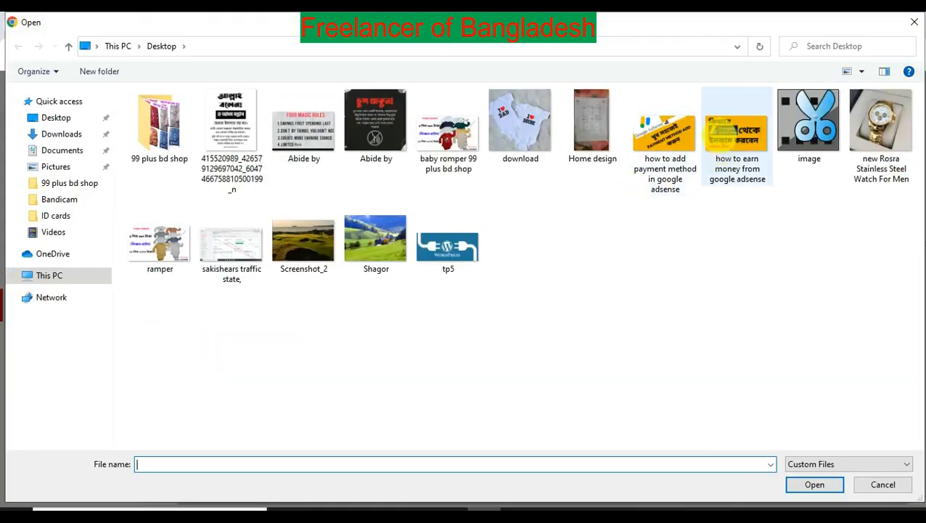
pyautogui.doubleClick(734, 152)
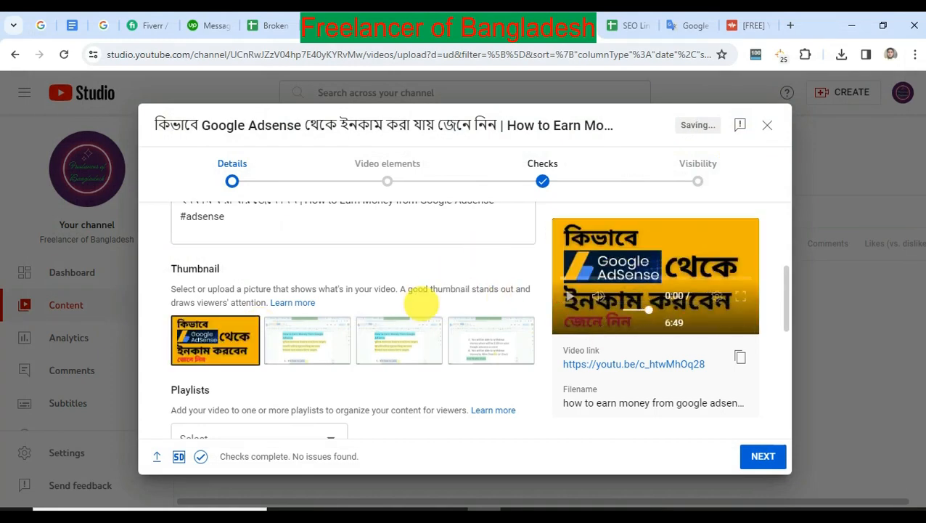
# Expand the additional video details and add the Google Adsense keyword list from the sticky note as tags.
pyautogui.scroll(-2, 247, 331)
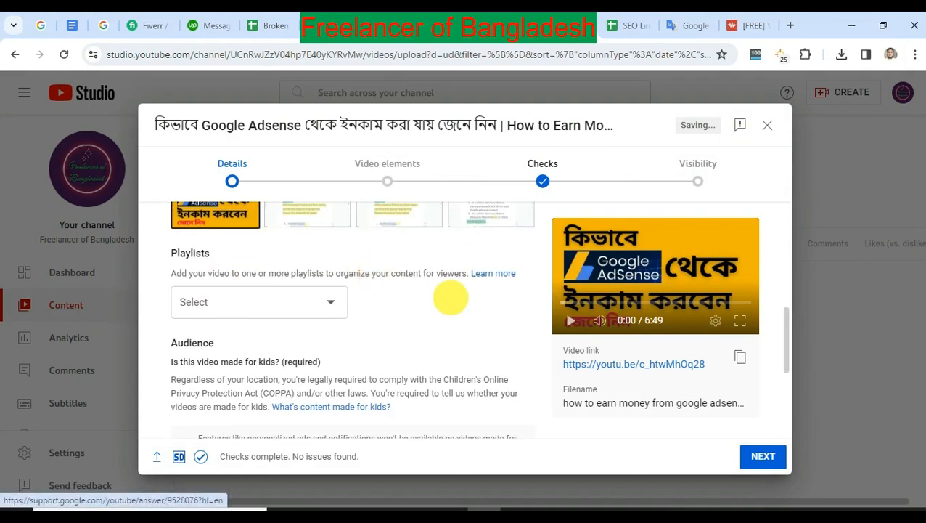
pyautogui.scroll(-3, 450, 298)
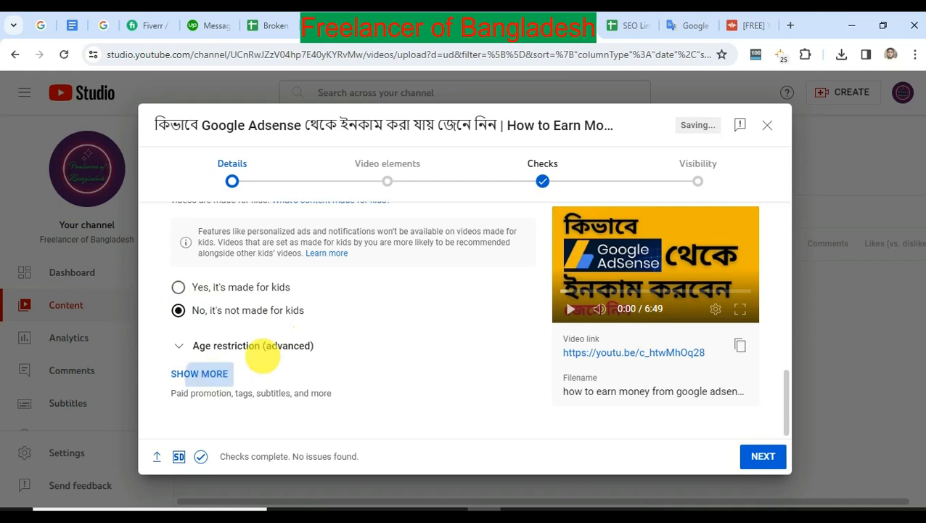
pyautogui.click(209, 376)
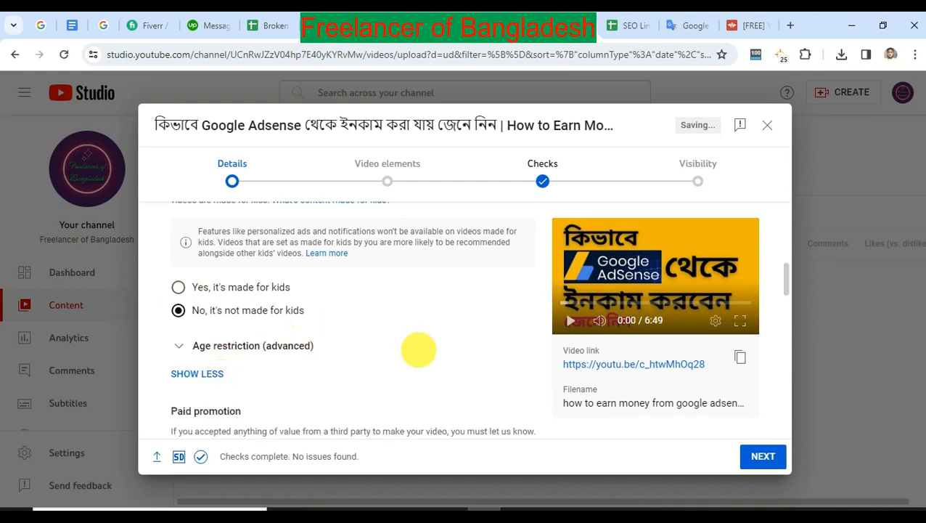
pyautogui.scroll(-3, 418, 350)
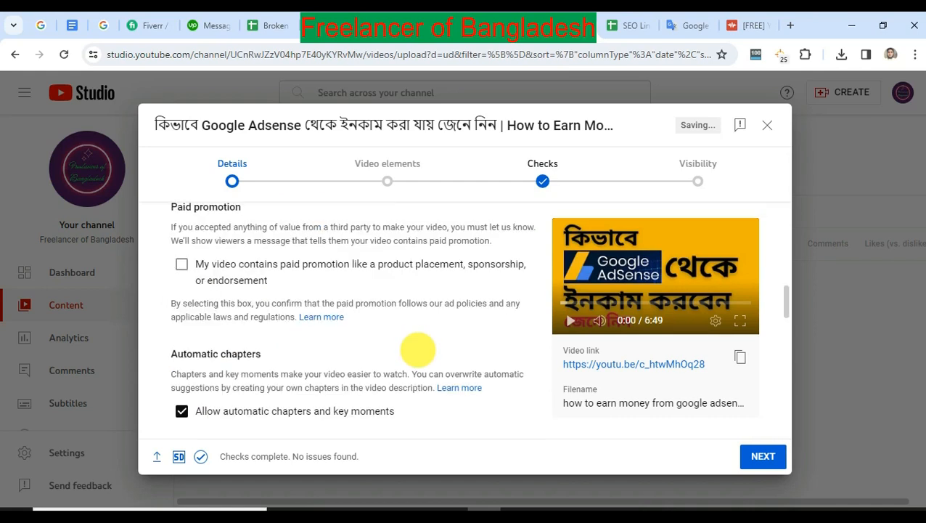
pyautogui.scroll(-2, 421, 347)
pyautogui.scroll(-3, 433, 347)
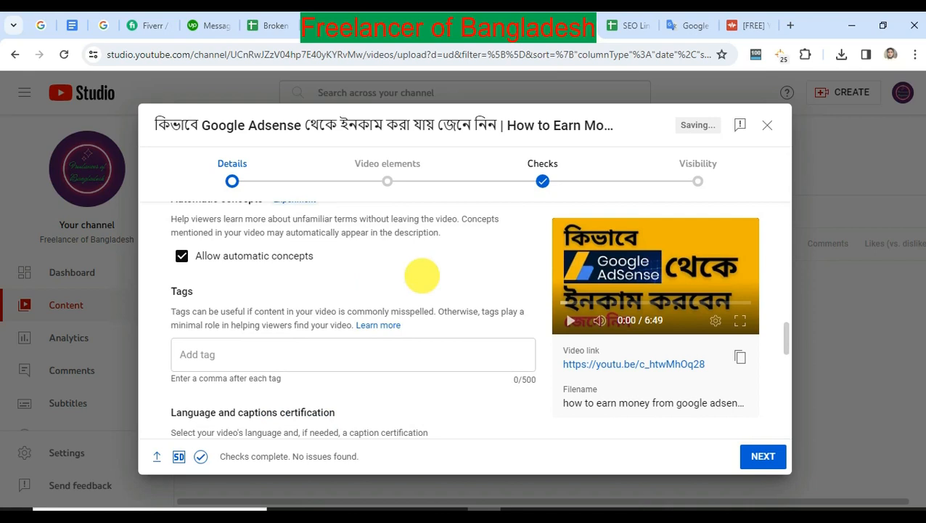
pyautogui.click(237, 354)
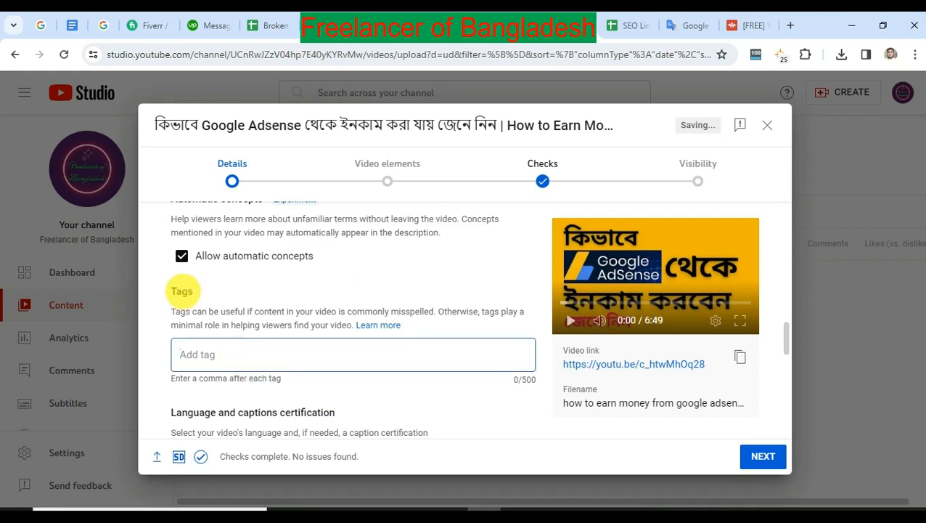
pyautogui.doubleClick(181, 290)
pyautogui.click(244, 348)
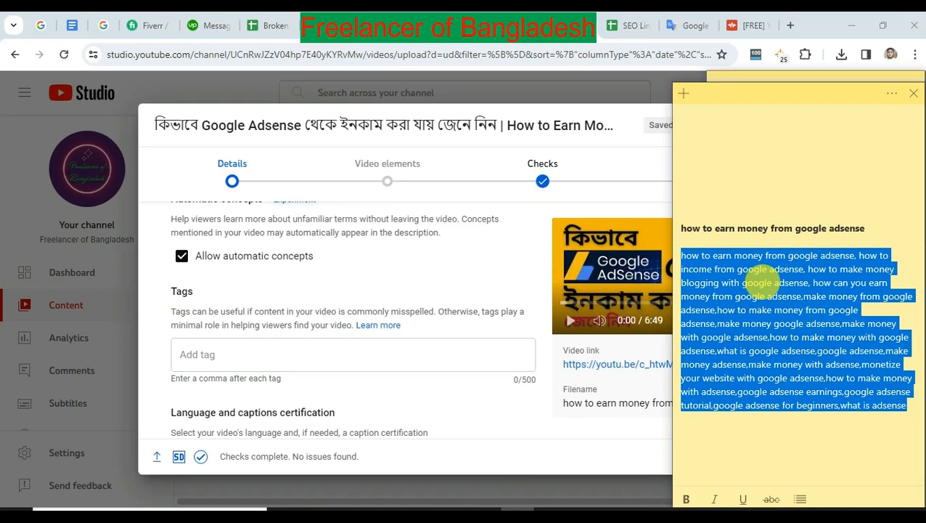
pyautogui.click(374, 355)
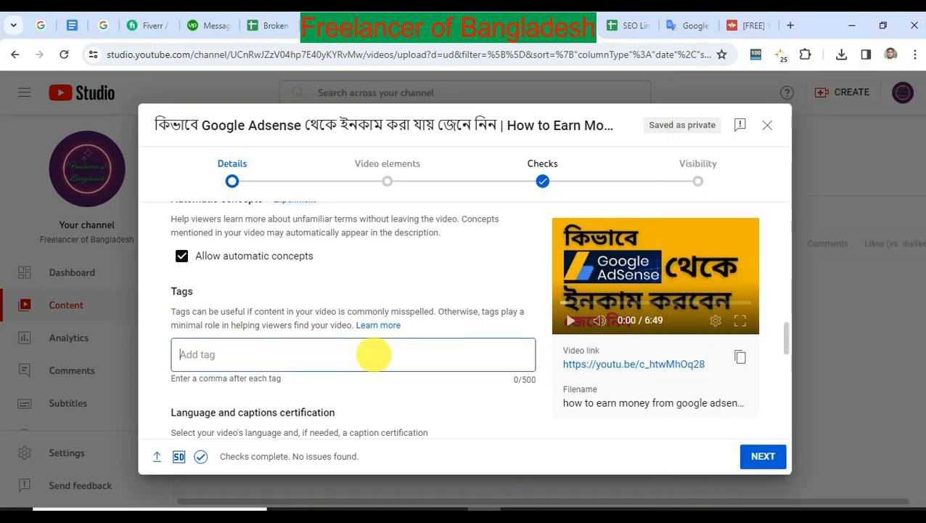
pyautogui.hotkey('ctrl', 'v')
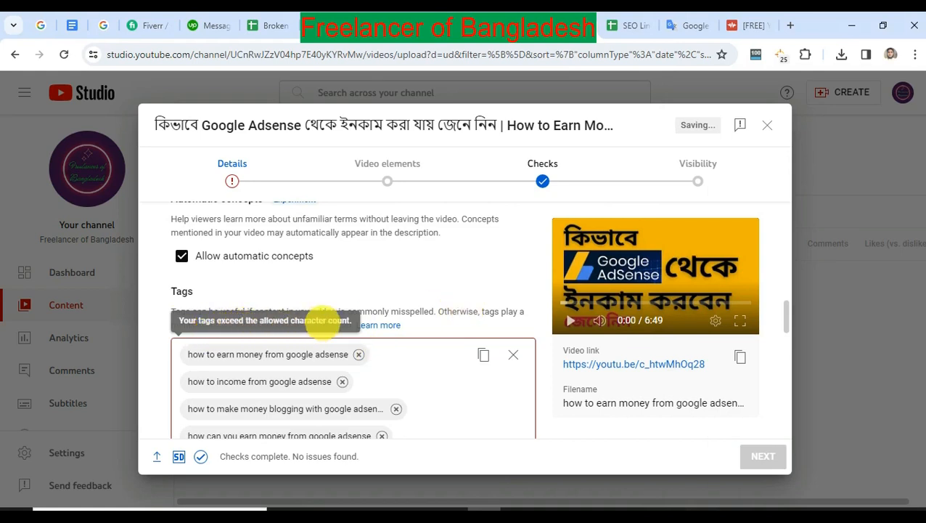
# Remove the tag "monetize your website with google adsense" from the video's tag list.
pyautogui.scroll(-2, 479, 290)
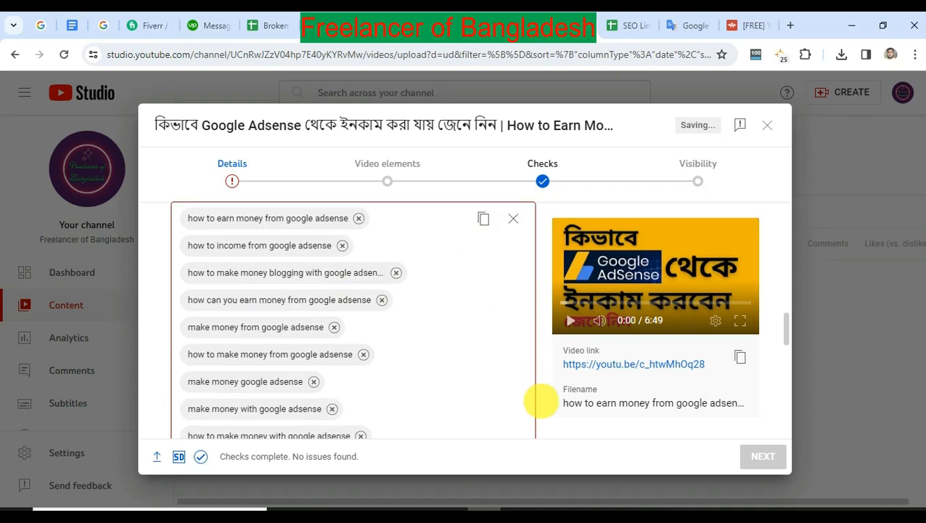
pyautogui.scroll(-5, 542, 399)
pyautogui.scroll(2, 435, 394)
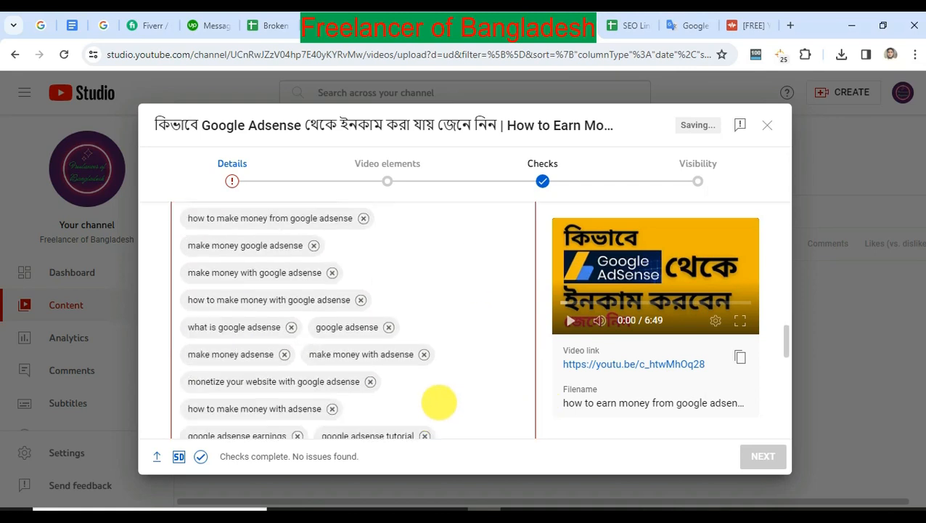
pyautogui.moveTo(275, 383); pyautogui.dragTo(368, 381)
pyautogui.click(369, 381)
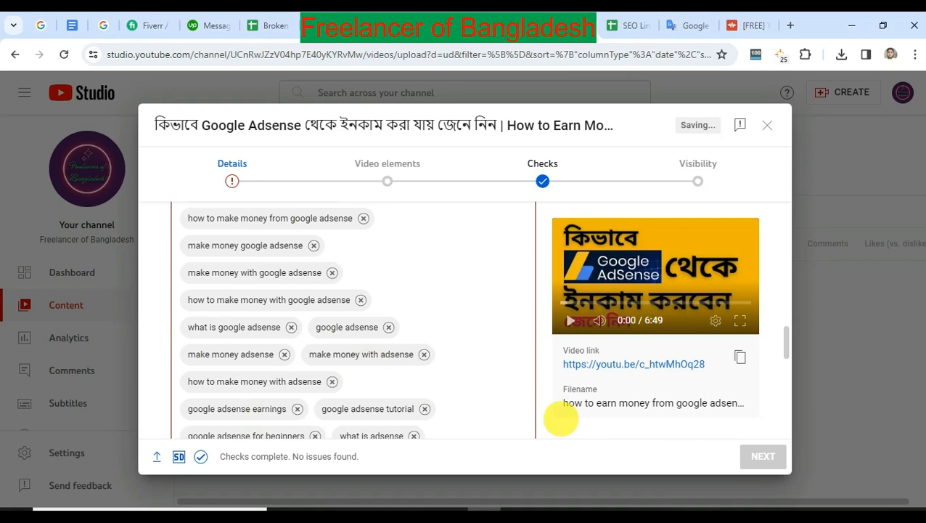
# Remove the tags "make money with google adsense", "what is google adsense" and "what is adsense" to fit the 500-character limit.
pyautogui.scroll(-3, 543, 419)
pyautogui.scroll(2, 508, 388)
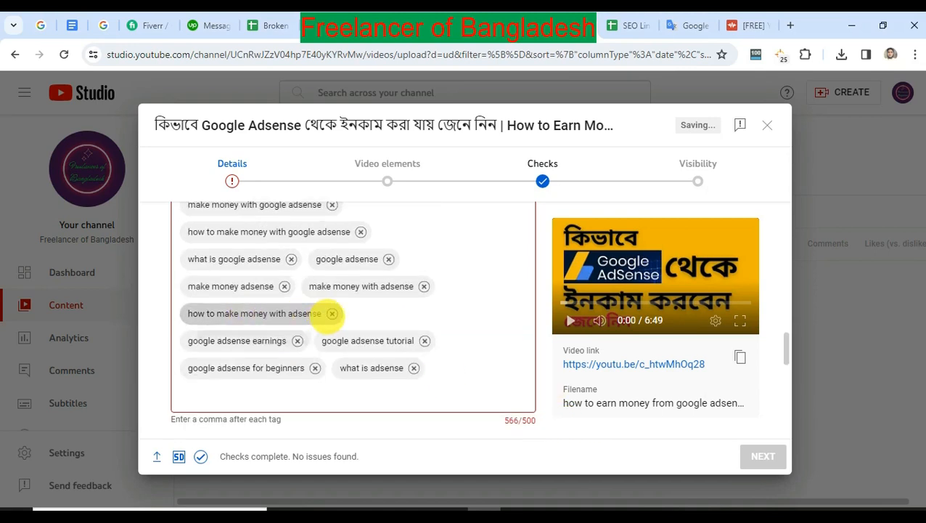
pyautogui.scroll(1, 432, 328)
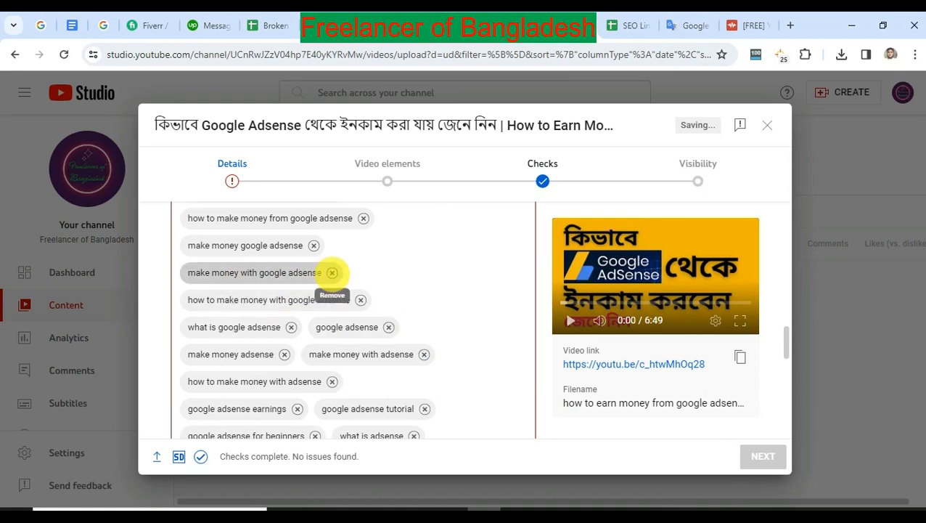
pyautogui.click(332, 272)
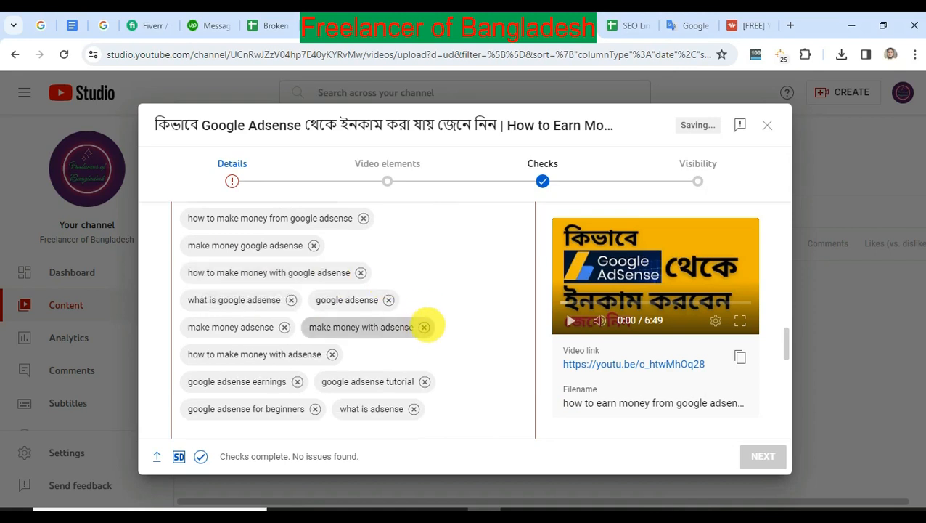
pyautogui.scroll(5, 278, 347)
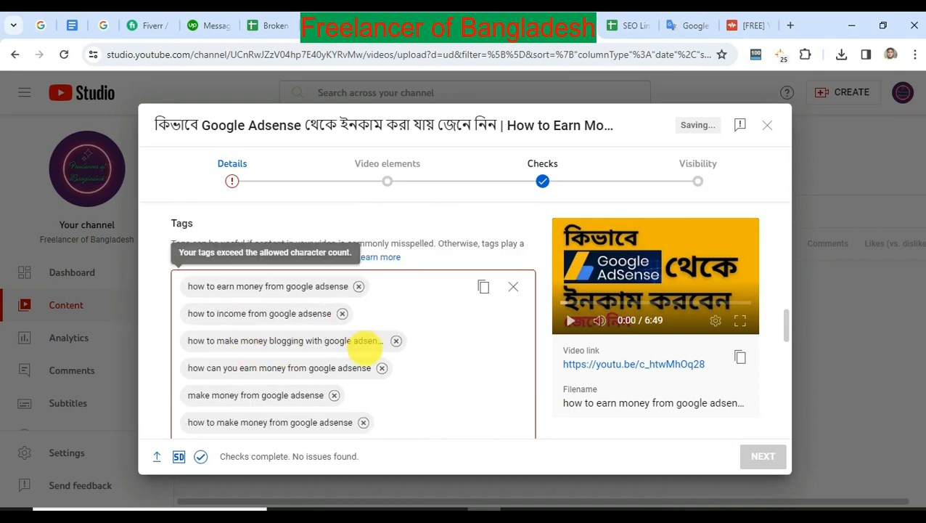
pyautogui.scroll(-2, 365, 348)
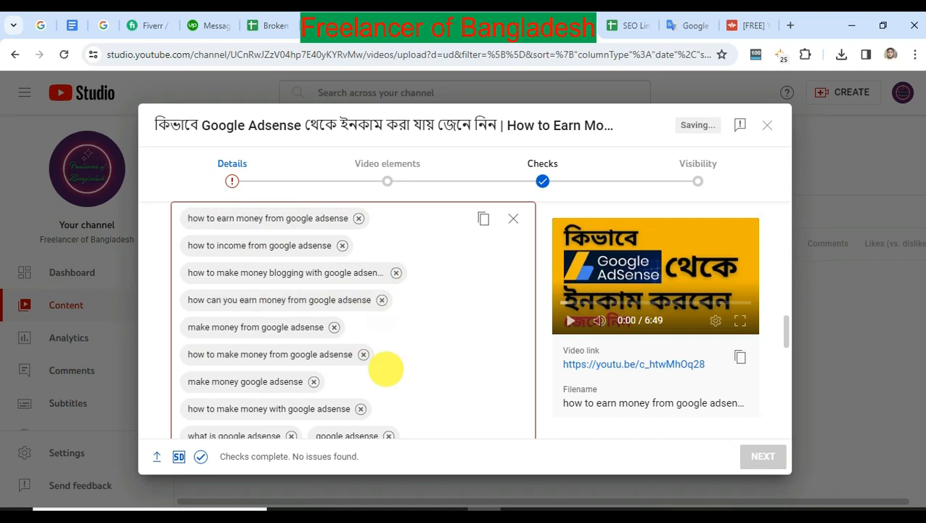
pyautogui.scroll(-2, 382, 370)
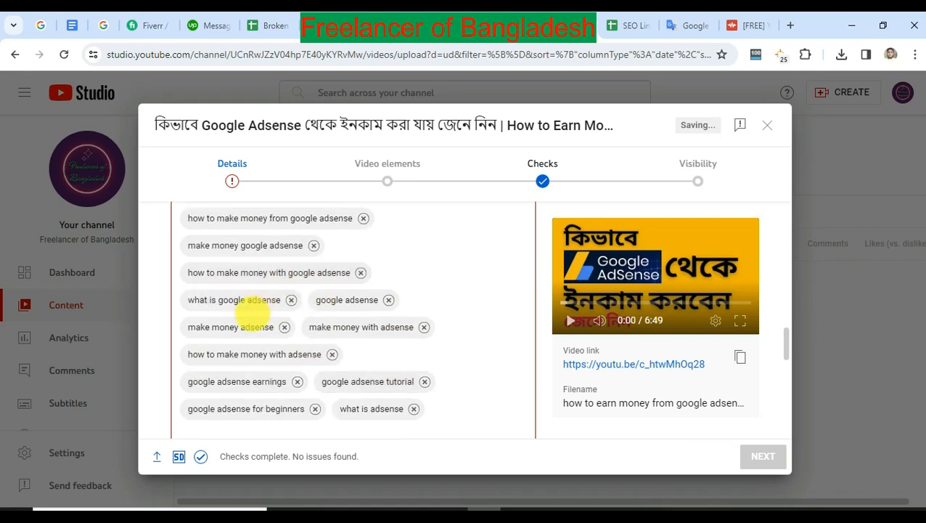
pyautogui.click(291, 300)
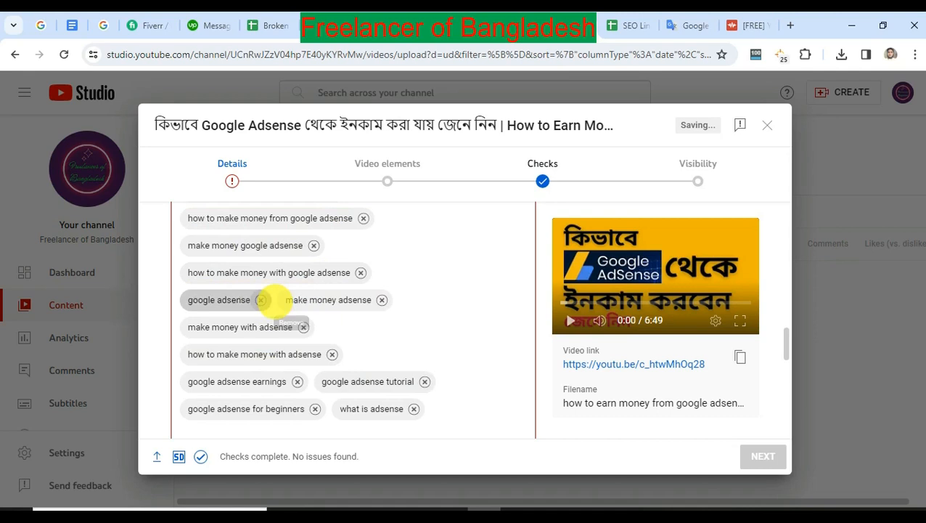
pyautogui.scroll(-1, 508, 395)
pyautogui.scroll(-1, 555, 401)
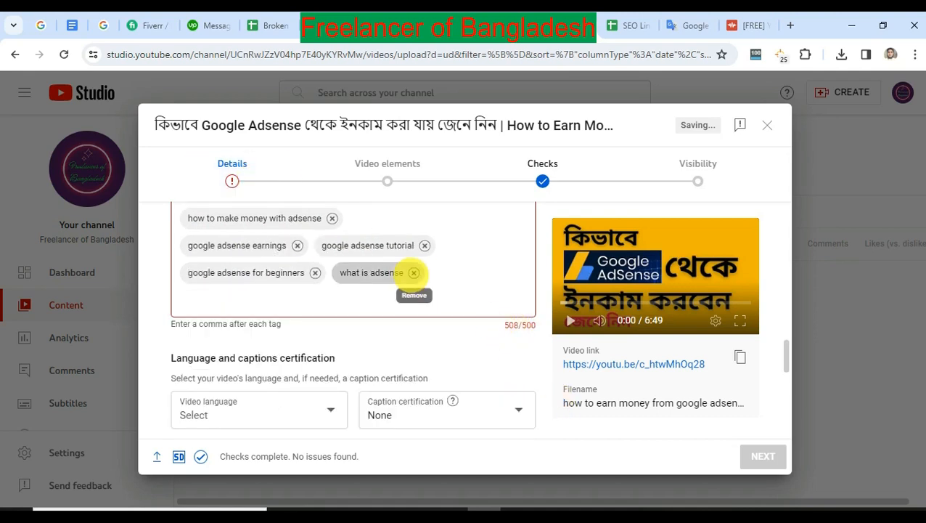
pyautogui.click(412, 273)
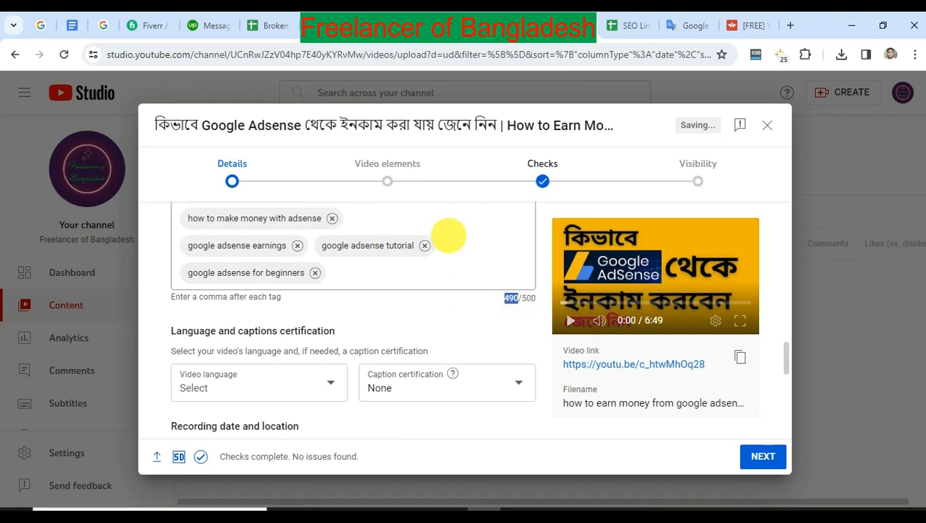
pyautogui.scroll(1, 494, 327)
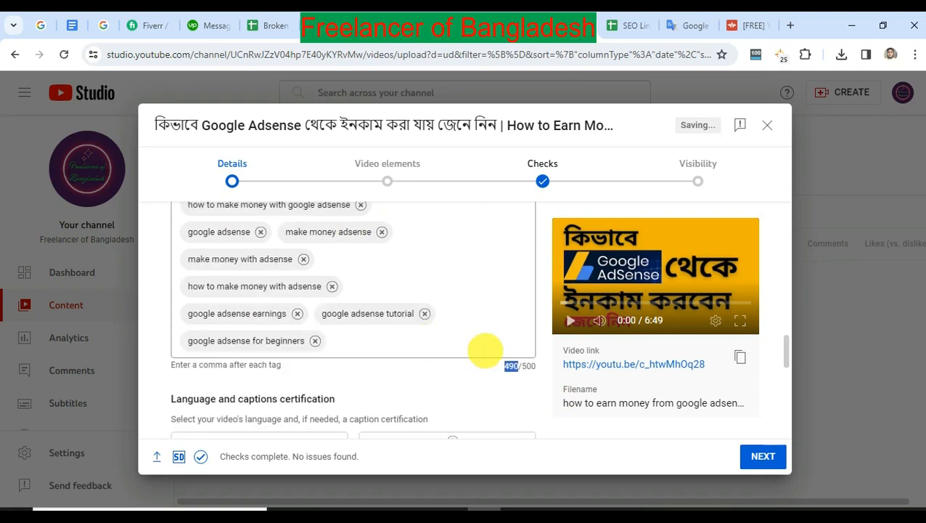
# Set the video location to Bangladesh in the recording details.
pyautogui.scroll(-2, 501, 350)
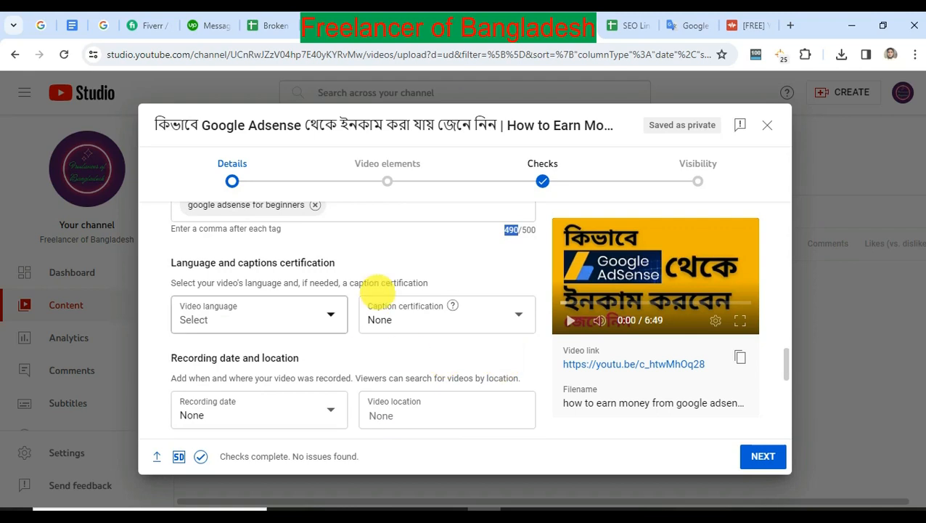
pyautogui.scroll(-1, 392, 342)
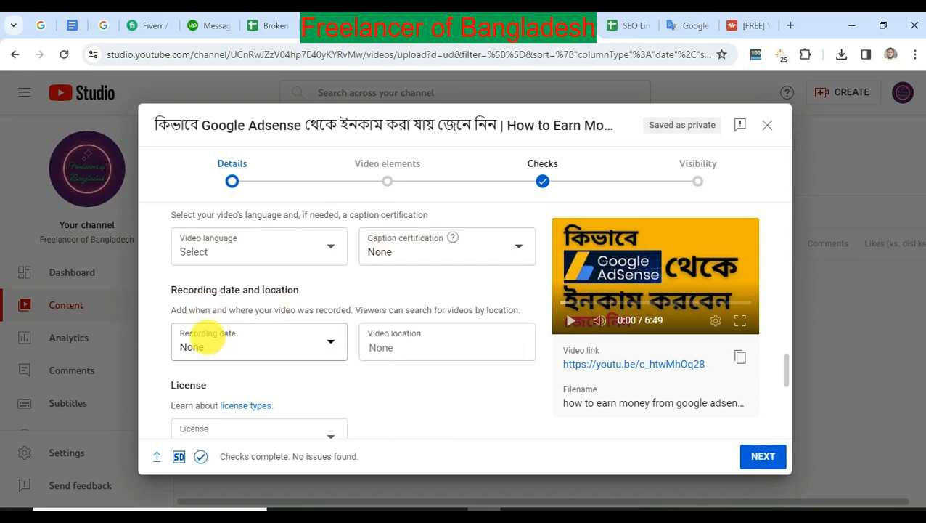
pyautogui.click(420, 347)
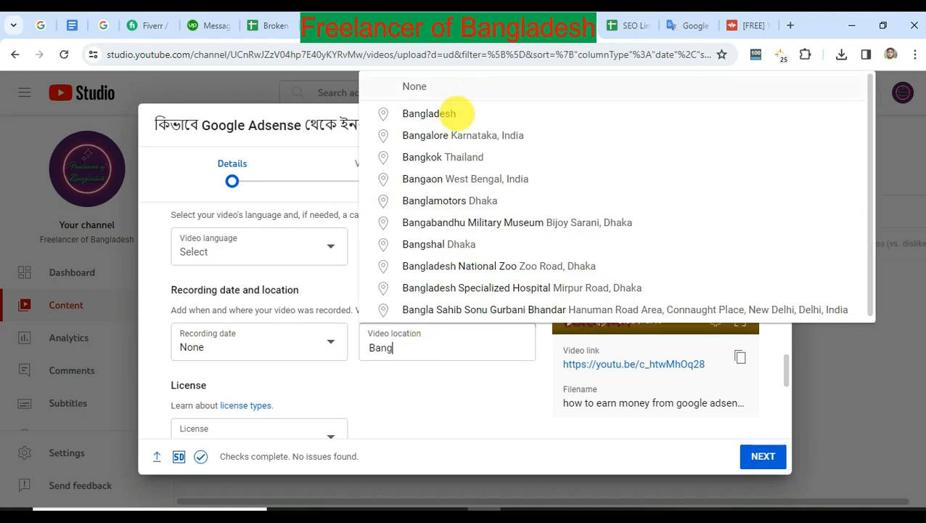
pyautogui.click(442, 114)
# Review the license, Shorts remixing, category and comment settings, and continue to the video elements stage.
pyautogui.scroll(-2, 472, 378)
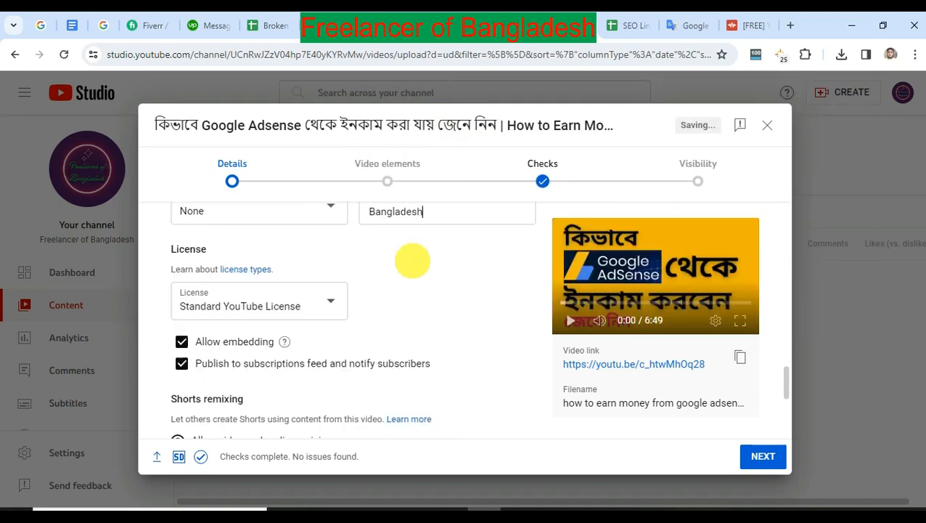
pyautogui.scroll(-2, 471, 300)
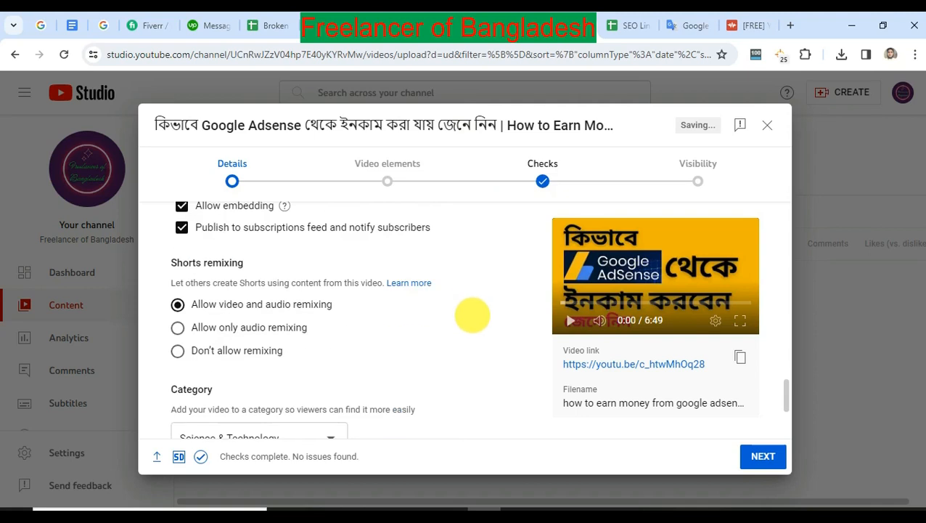
pyautogui.scroll(2, 471, 316)
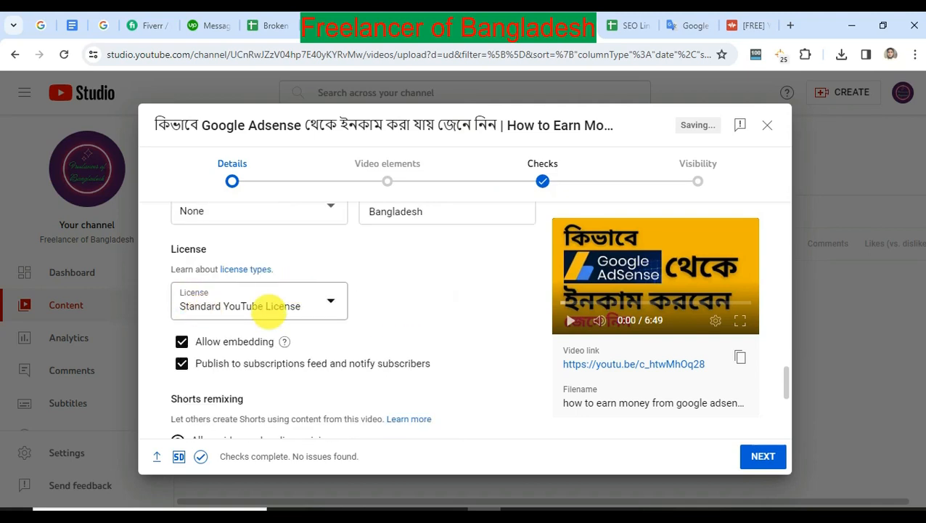
pyautogui.scroll(-2, 501, 320)
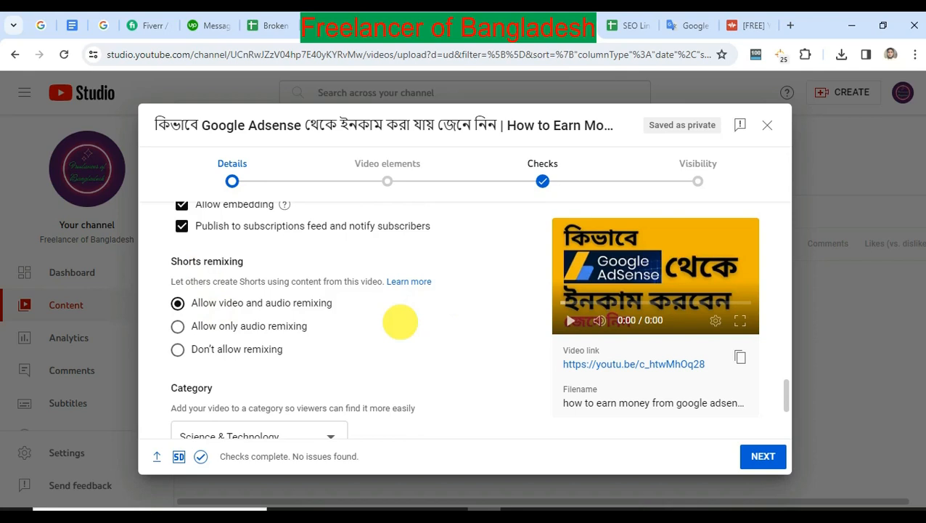
pyautogui.scroll(-3, 398, 321)
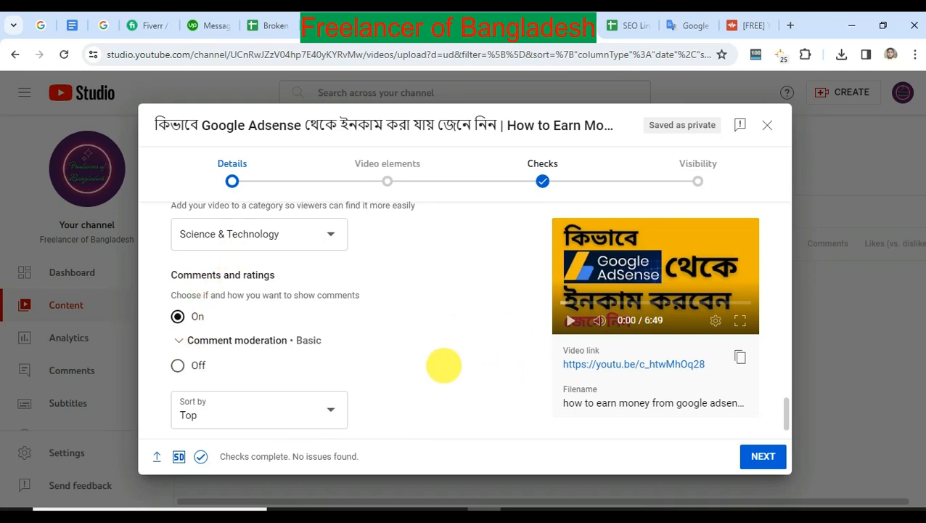
pyautogui.scroll(-1, 407, 305)
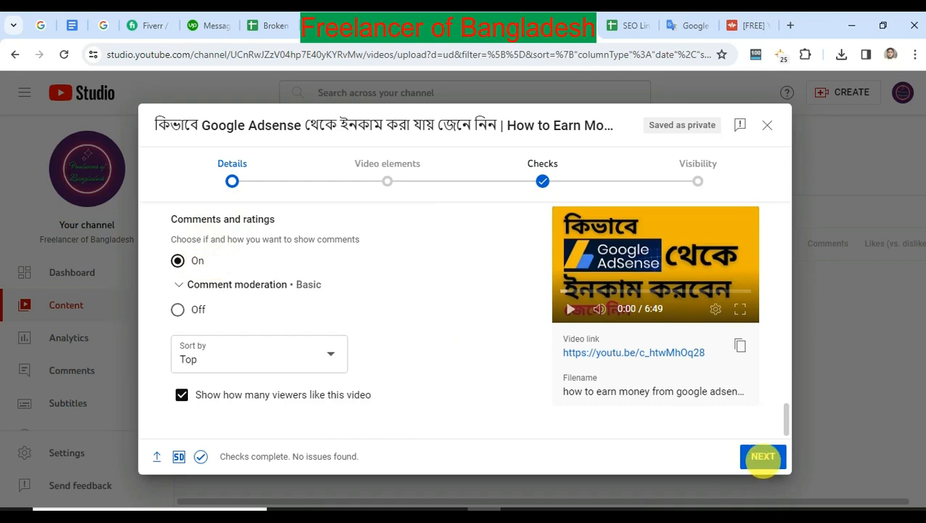
pyautogui.click(763, 455)
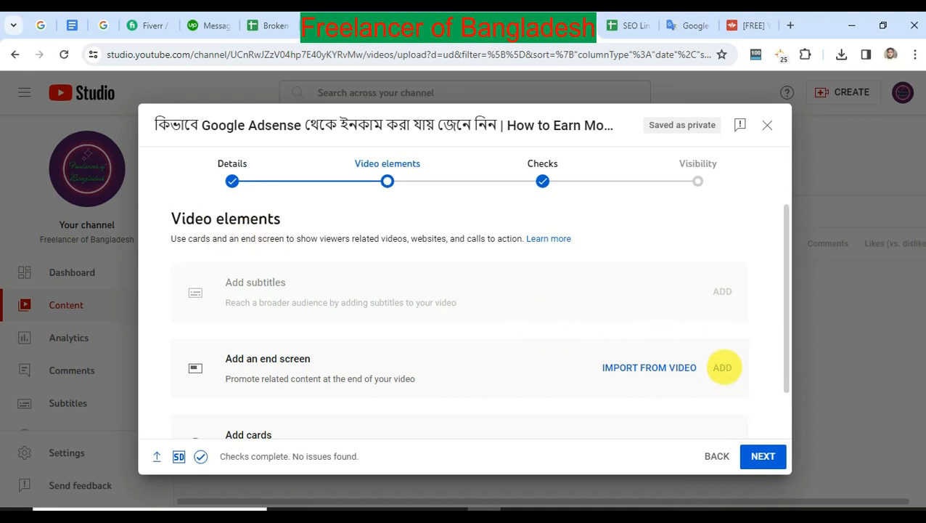
# Add a "Best for viewer" video element to the end screen from 6:28:02 to 6:48:02 and save it.
pyautogui.click(722, 367)
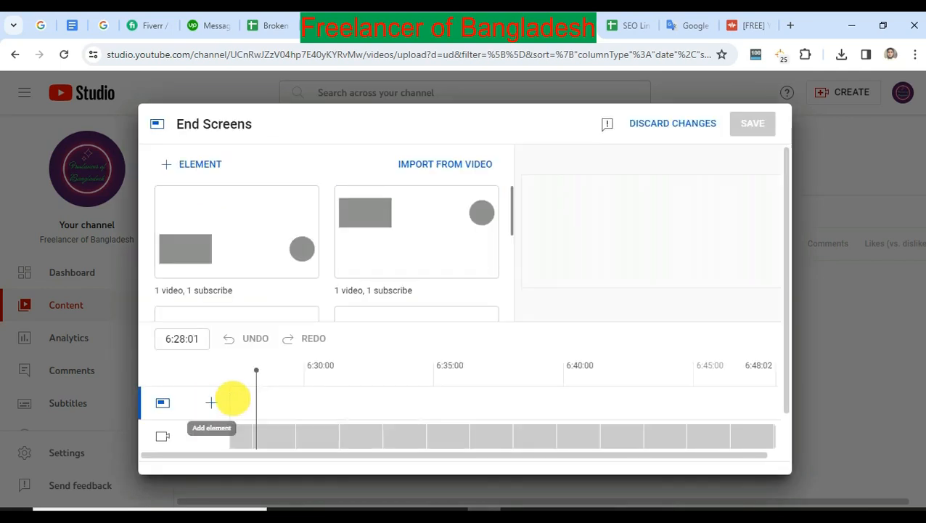
pyautogui.click(211, 403)
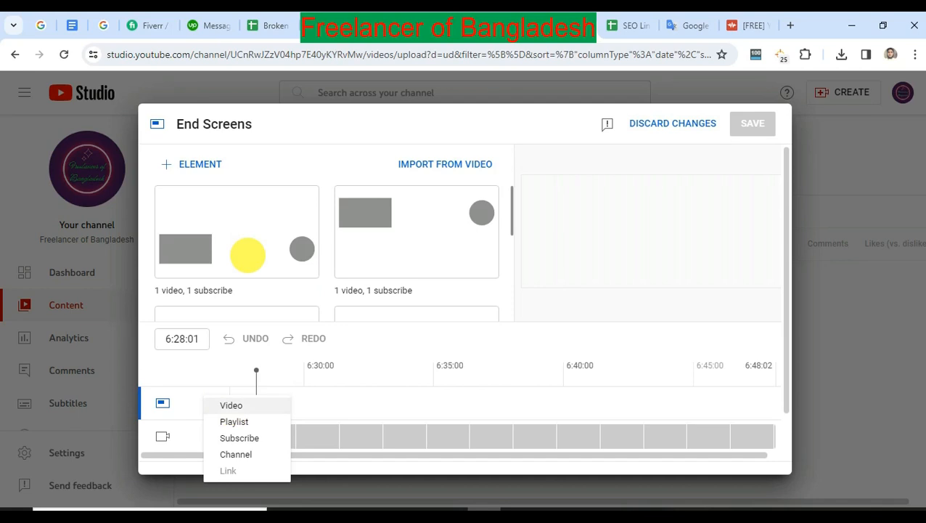
pyautogui.click(231, 405)
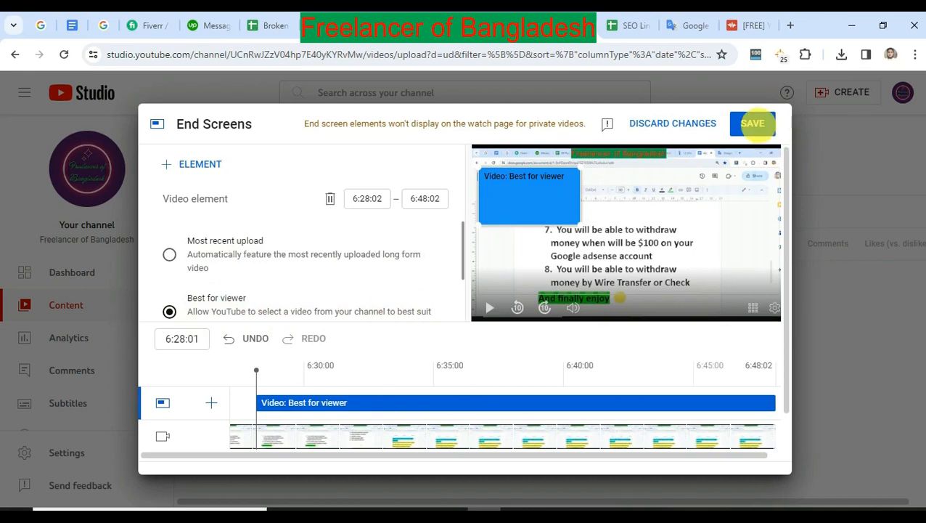
pyautogui.click(752, 124)
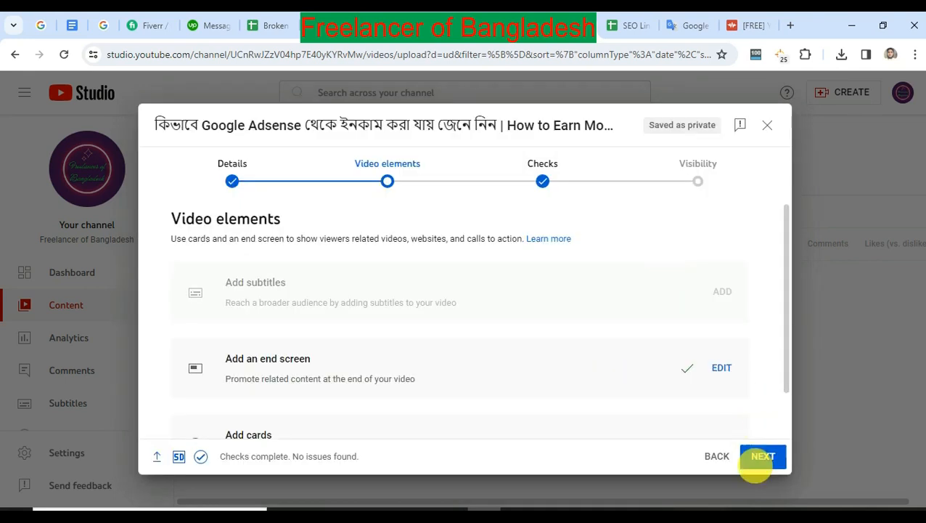
# Proceed through the video elements and checks stages, set the visibility to Public and publish the video.
pyautogui.click(762, 456)
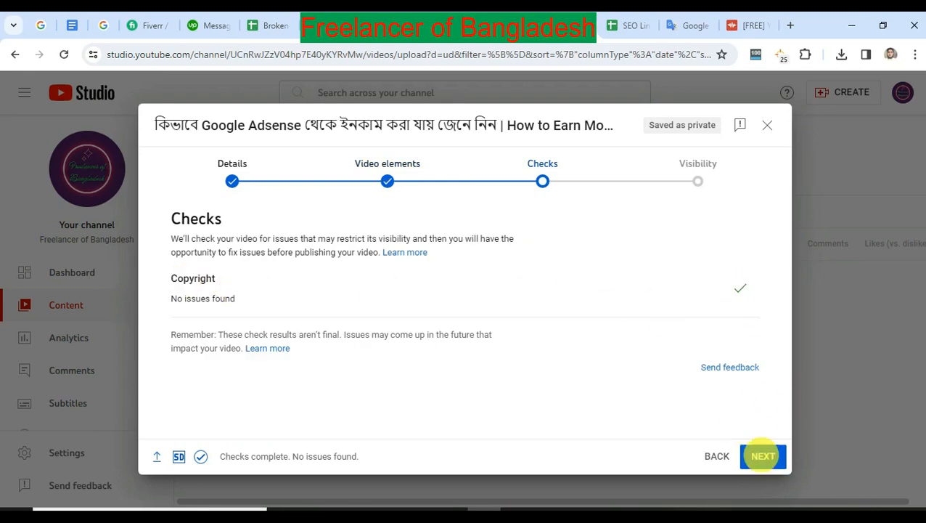
pyautogui.click(765, 458)
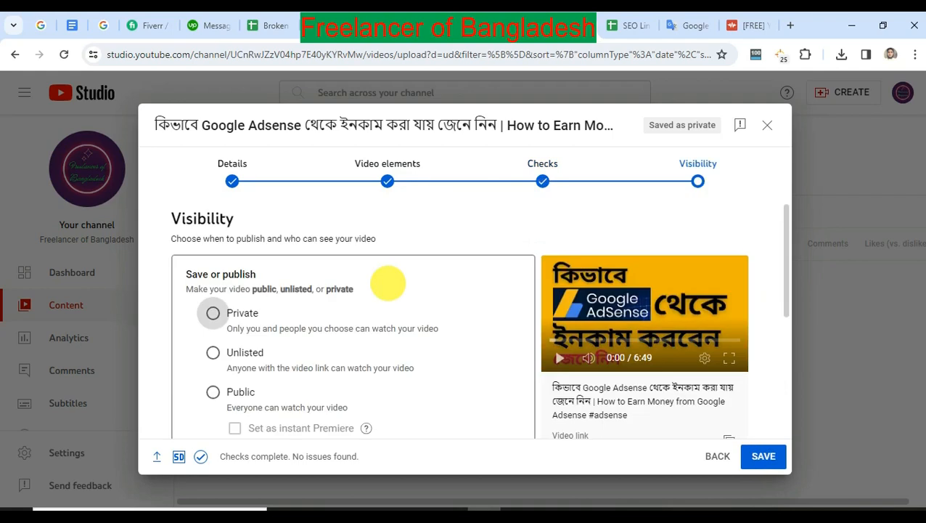
pyautogui.scroll(-1, 218, 320)
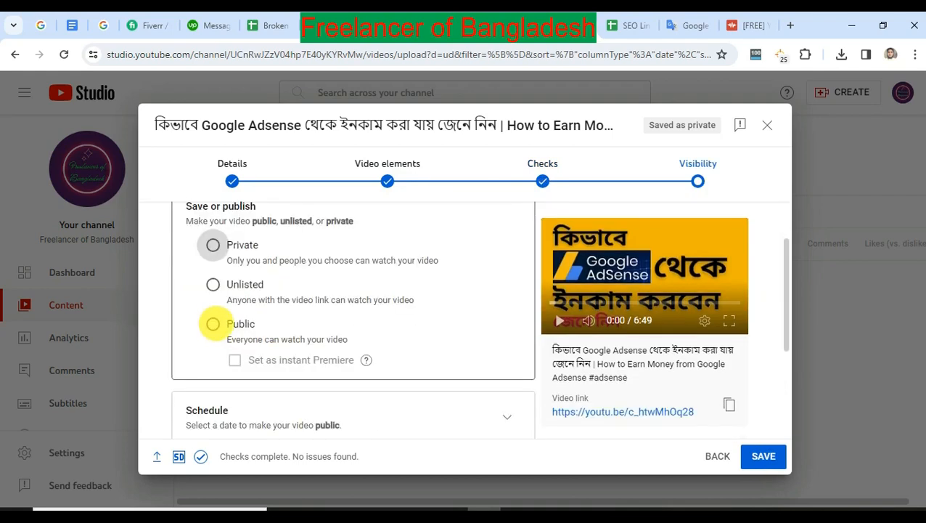
pyautogui.click(213, 323)
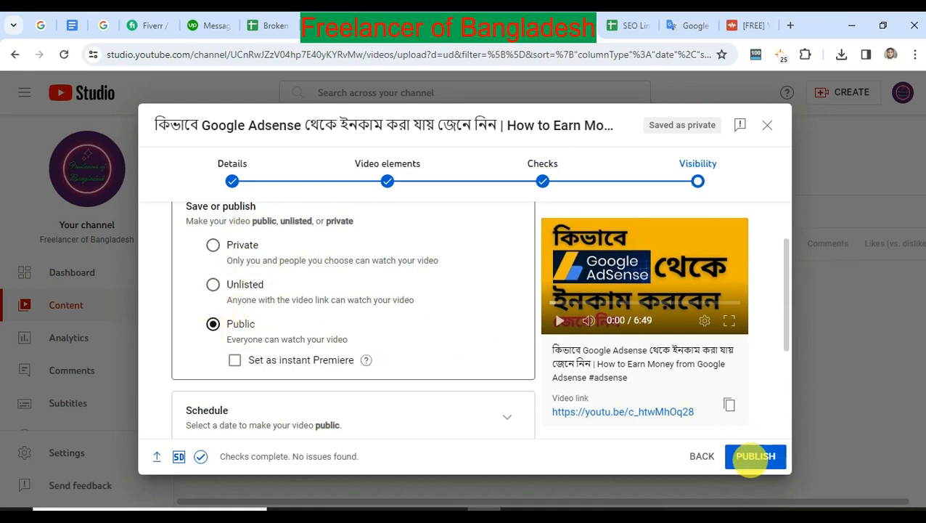
pyautogui.click(756, 456)
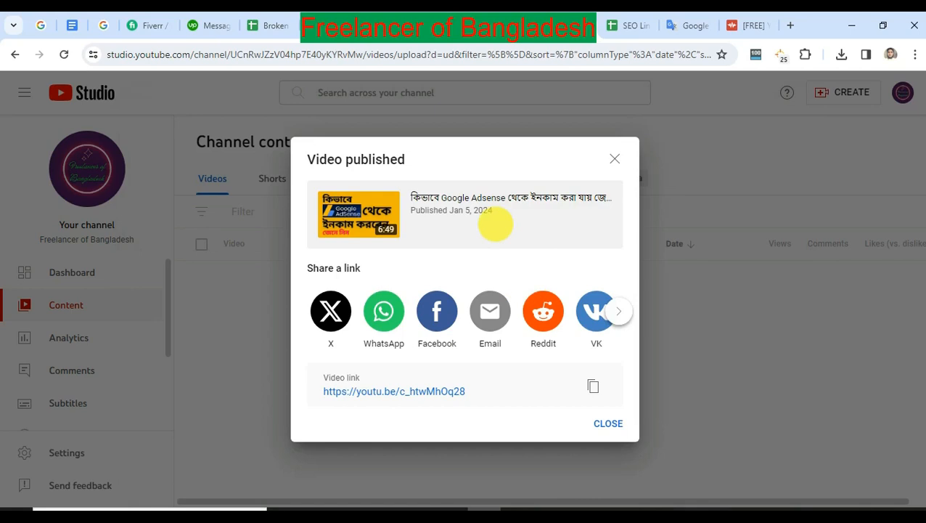
# Open the published video through its video link.
pyautogui.moveTo(317, 376); pyautogui.dragTo(378, 377)
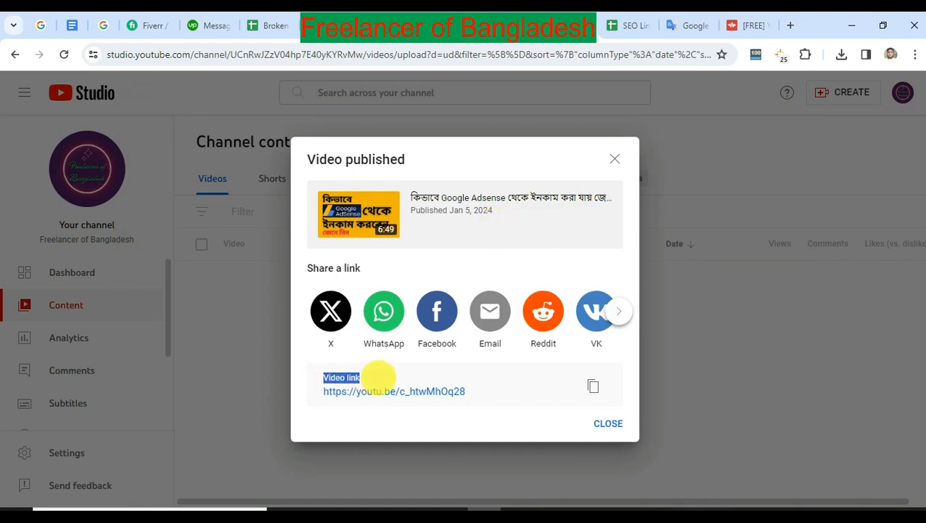
pyautogui.click(372, 375)
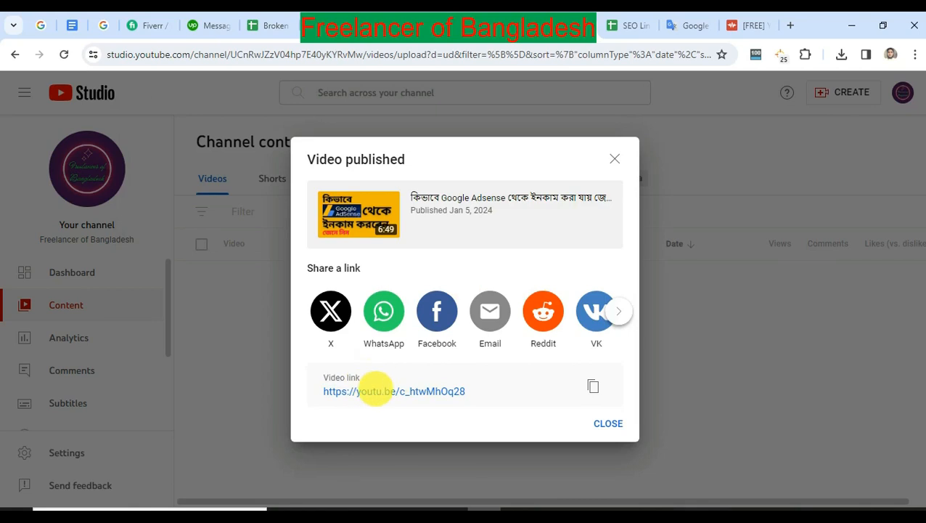
pyautogui.click(377, 391)
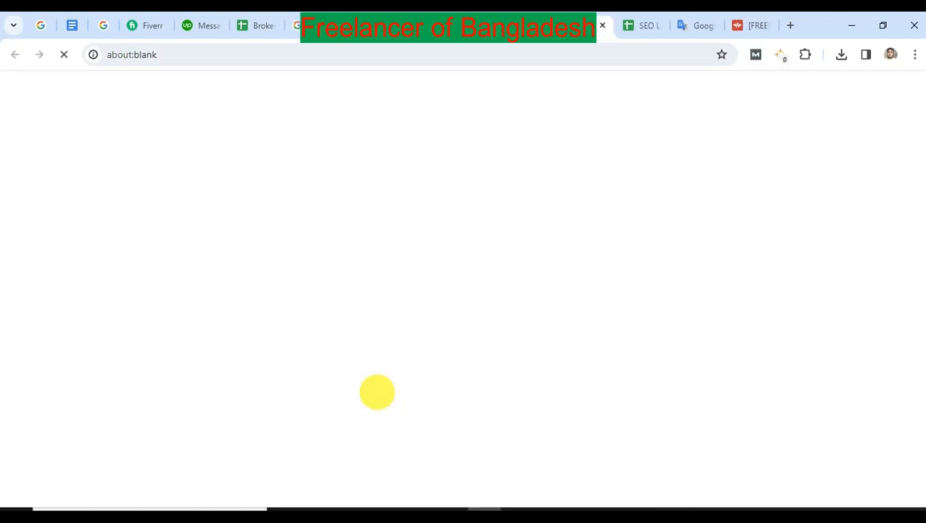